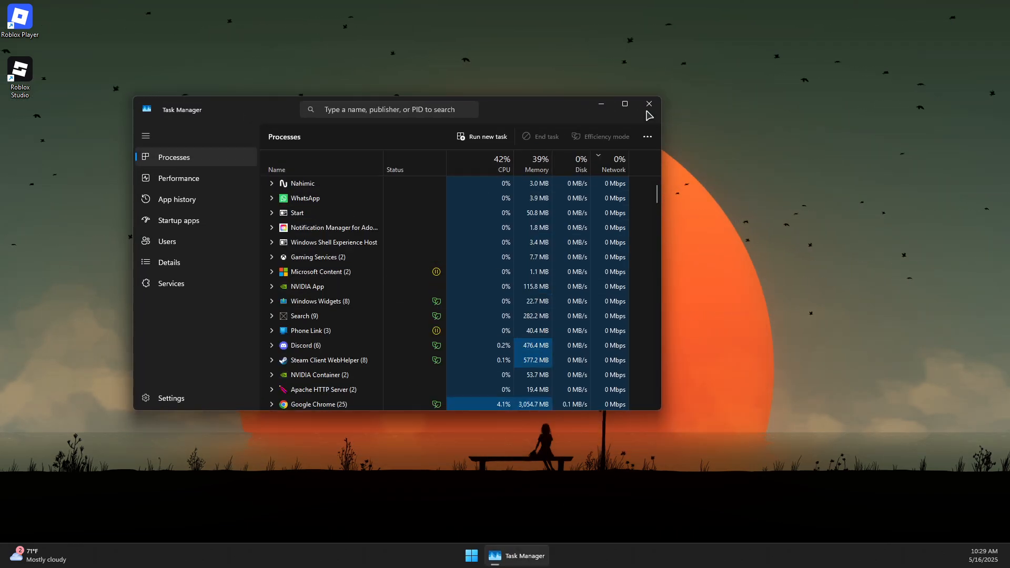
Maximize Task Manager and sort the running processes by CPU usage, followed by memory usage
left_click(625, 103)
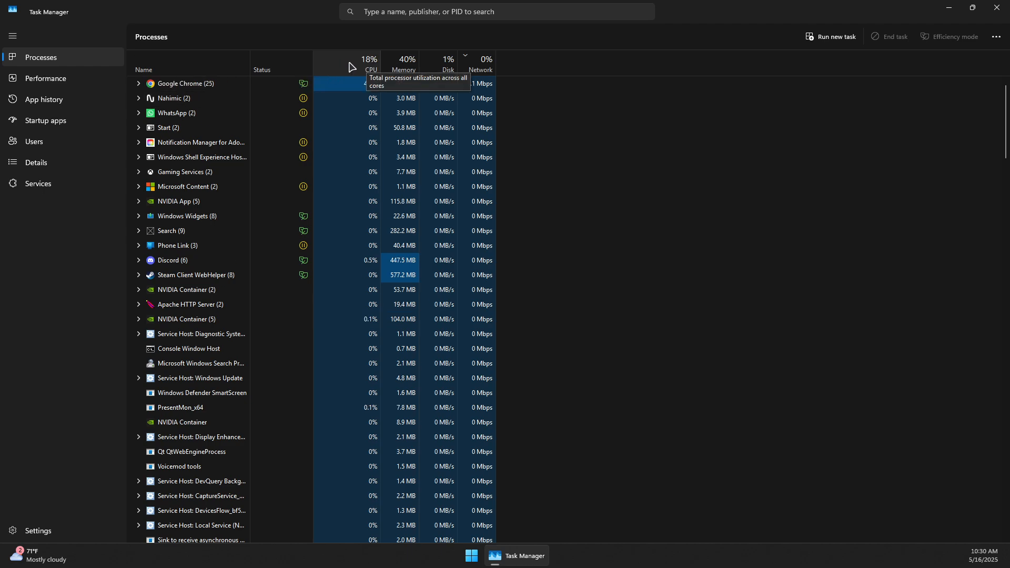
left_click(354, 66)
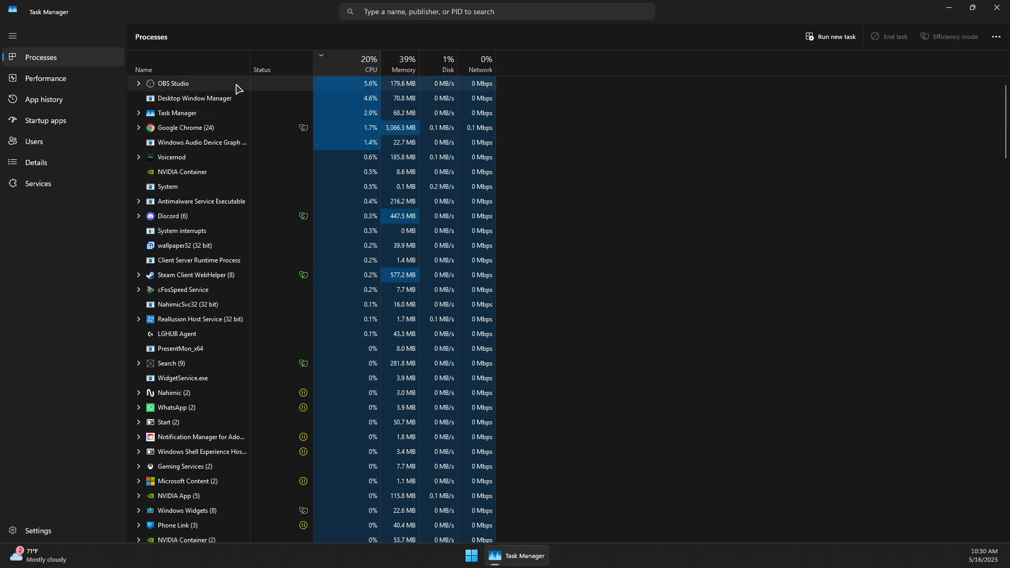
left_click(410, 62)
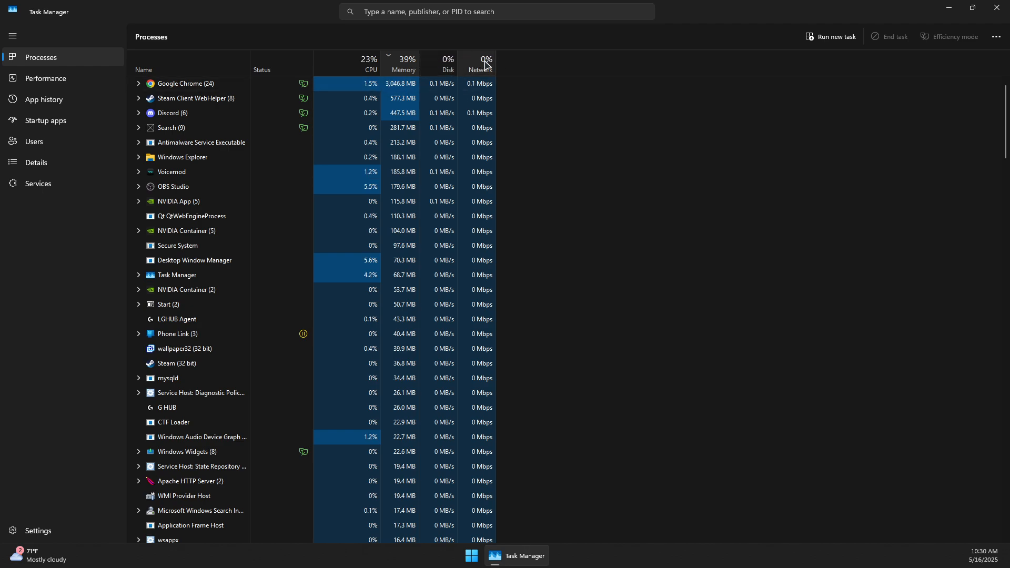
Check the options for ending the Google Chrome process without ending it, and close Task Manager
left_click(174, 86)
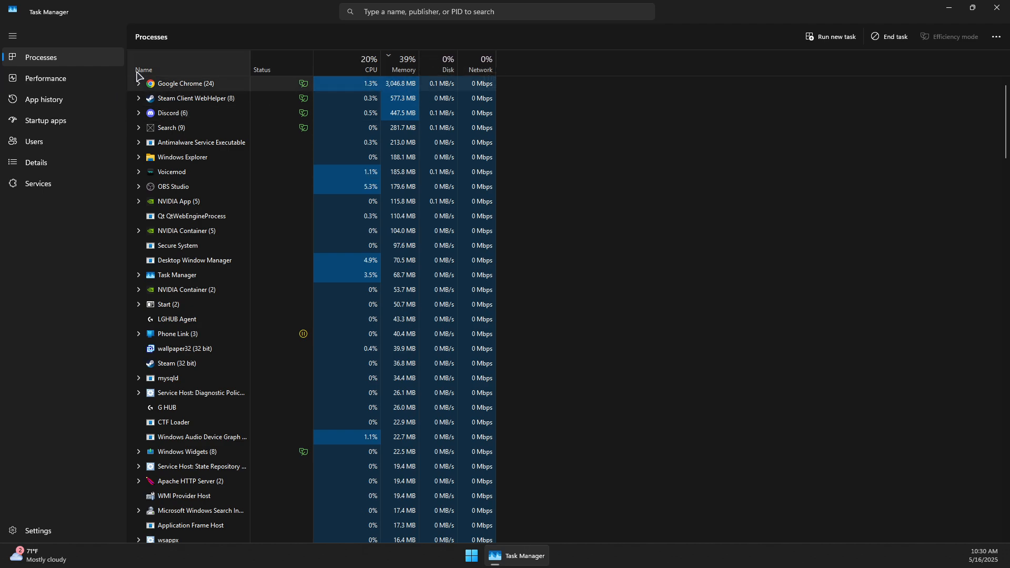
right_click(165, 90)
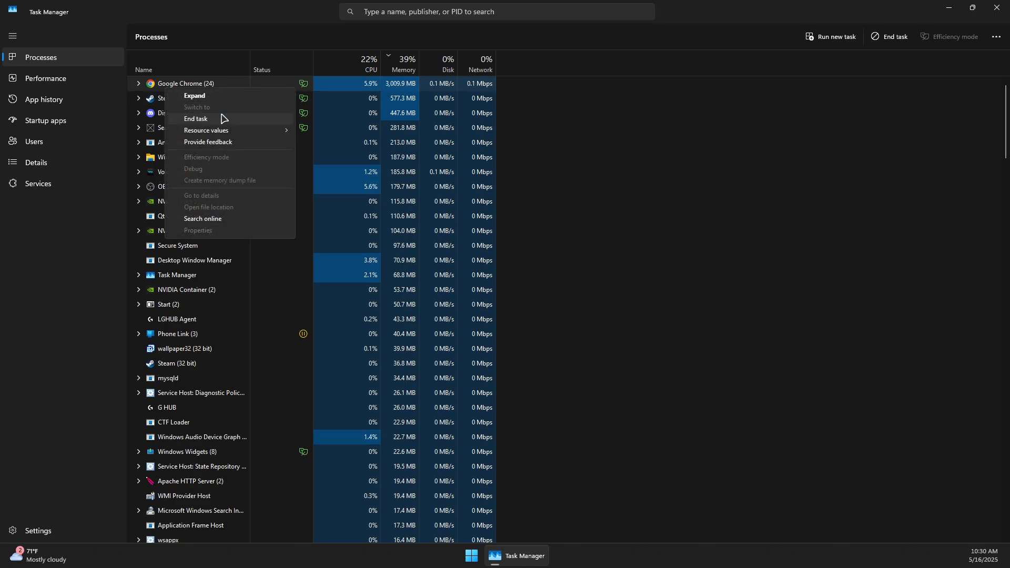
left_click(117, 187)
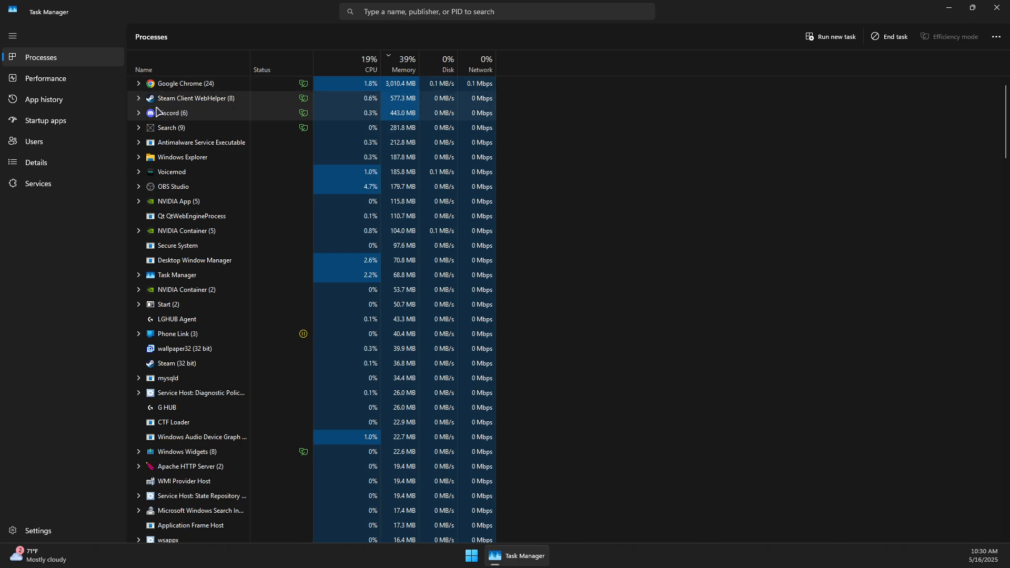
left_click(179, 158)
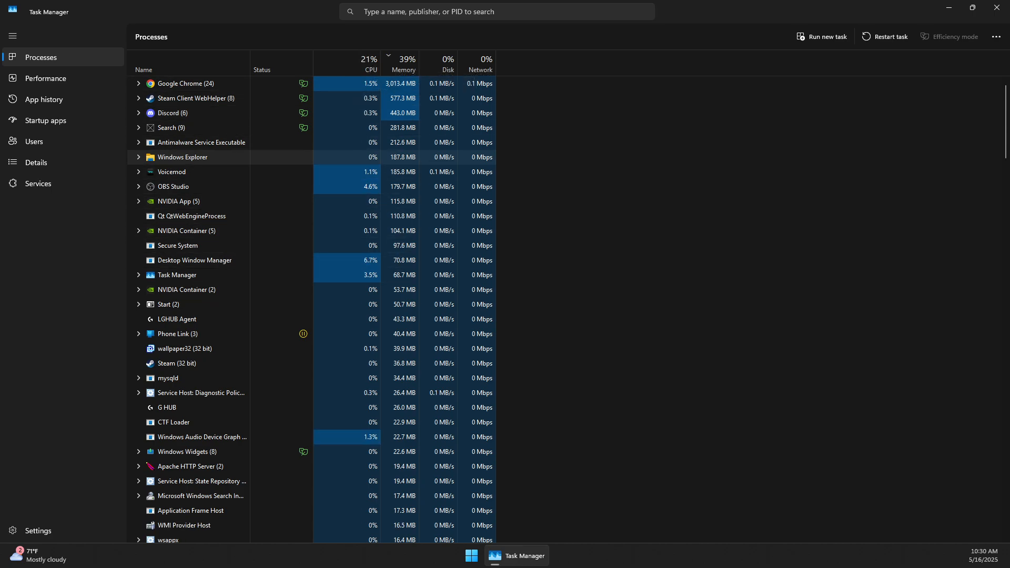
left_click(996, 8)
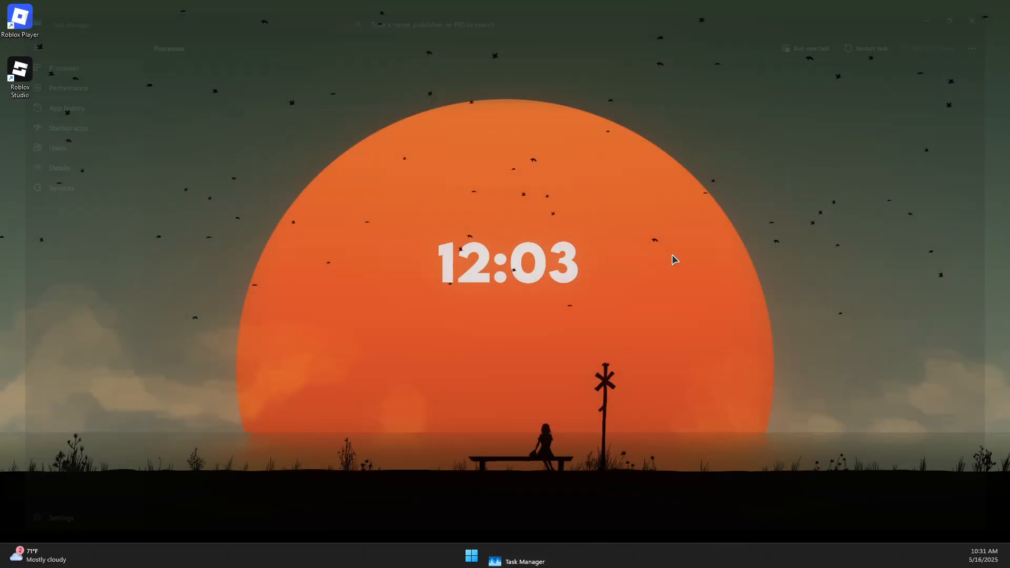
Open System Configuration by running the msconfig command
right_click(505, 555)
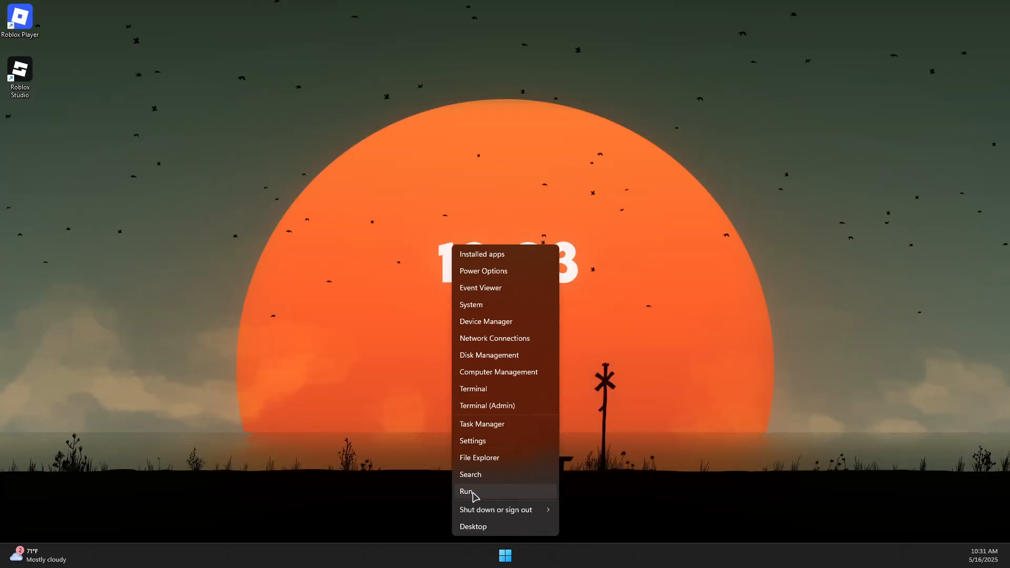
left_click(473, 493)
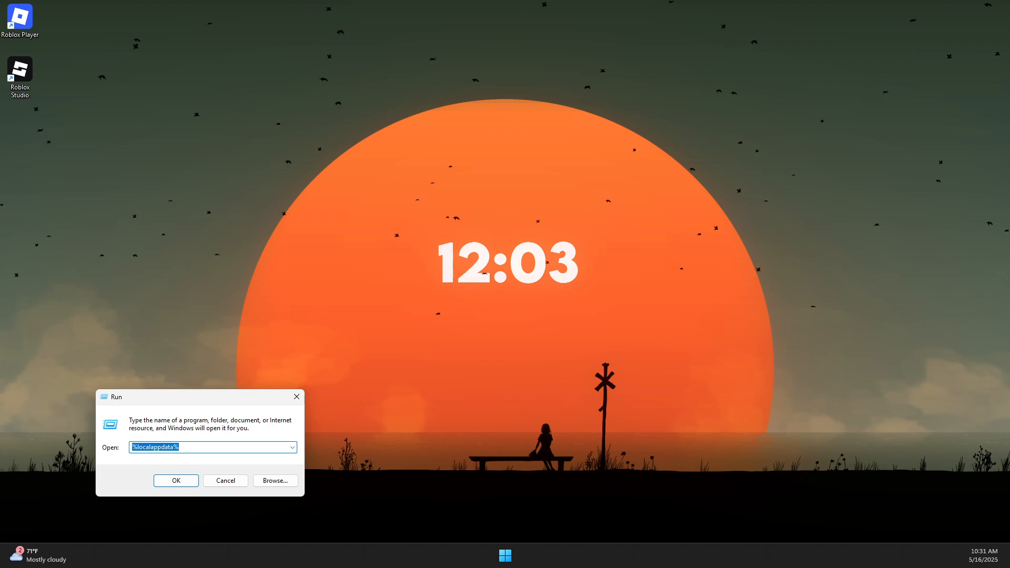
type("mscof")
key("BackSpace")
type("nfig")
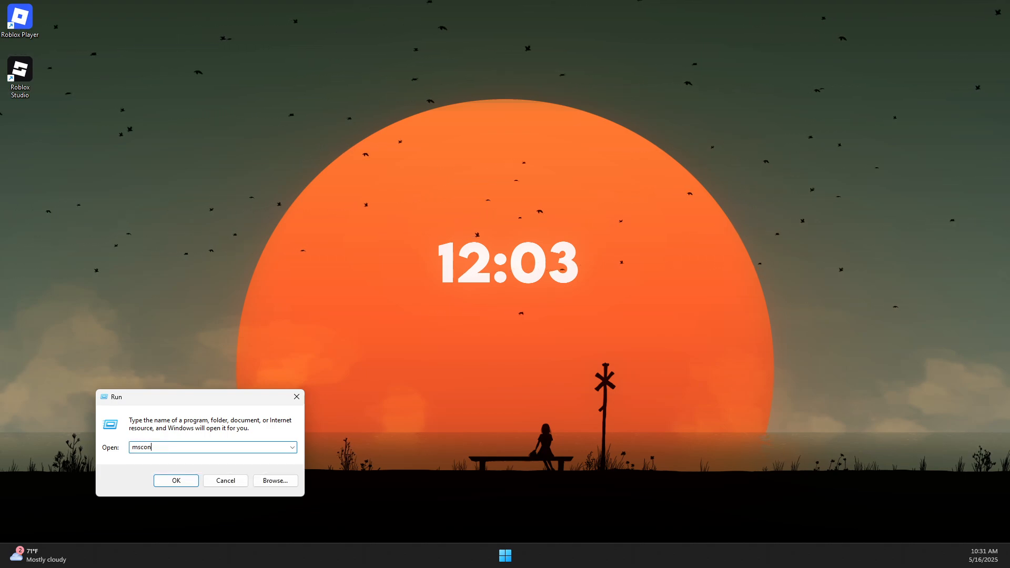
key("Return")
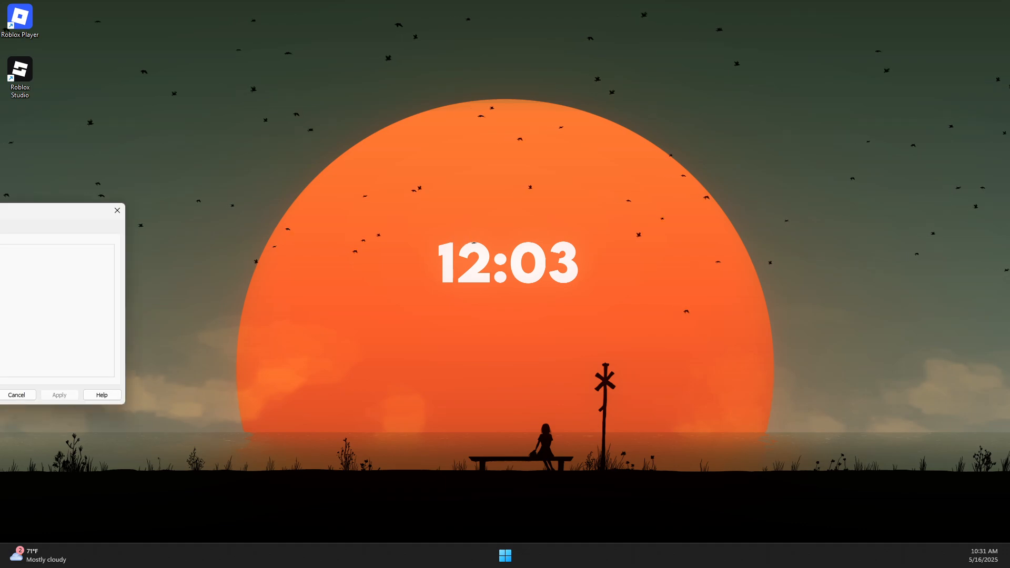
Hide all Microsoft services in the System Configuration services list and review the remaining third-party services
left_click(295, 233)
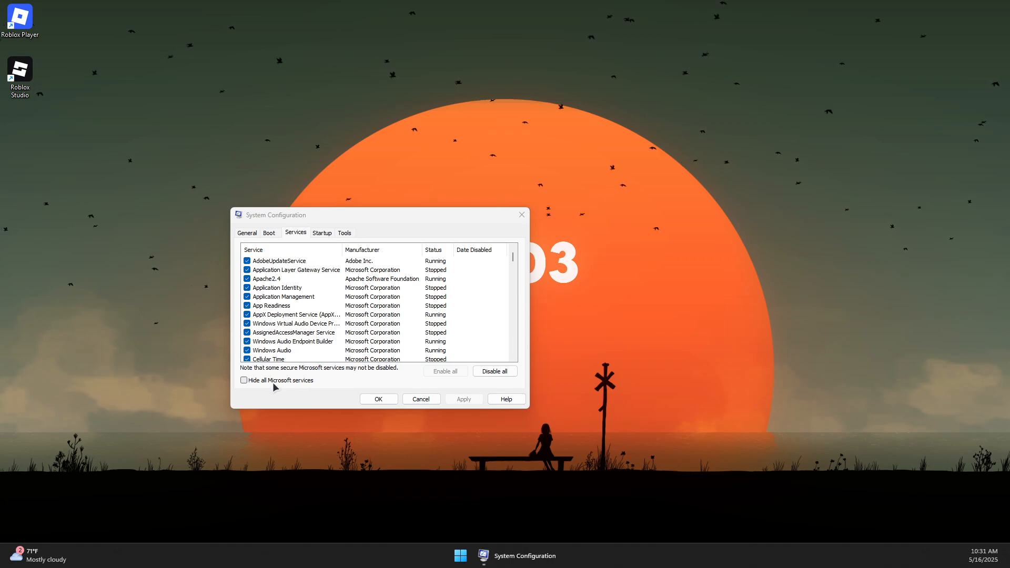
left_click(278, 383)
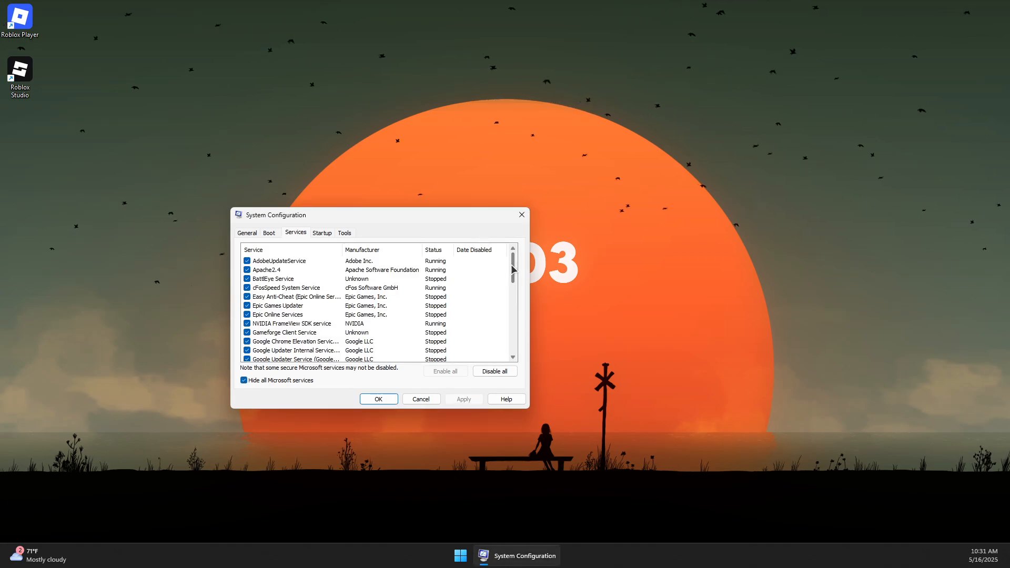
mouse_move(513, 263)
left_mouse_down()
mouse_move(514, 332)
mouse_move(513, 265)
left_mouse_up()
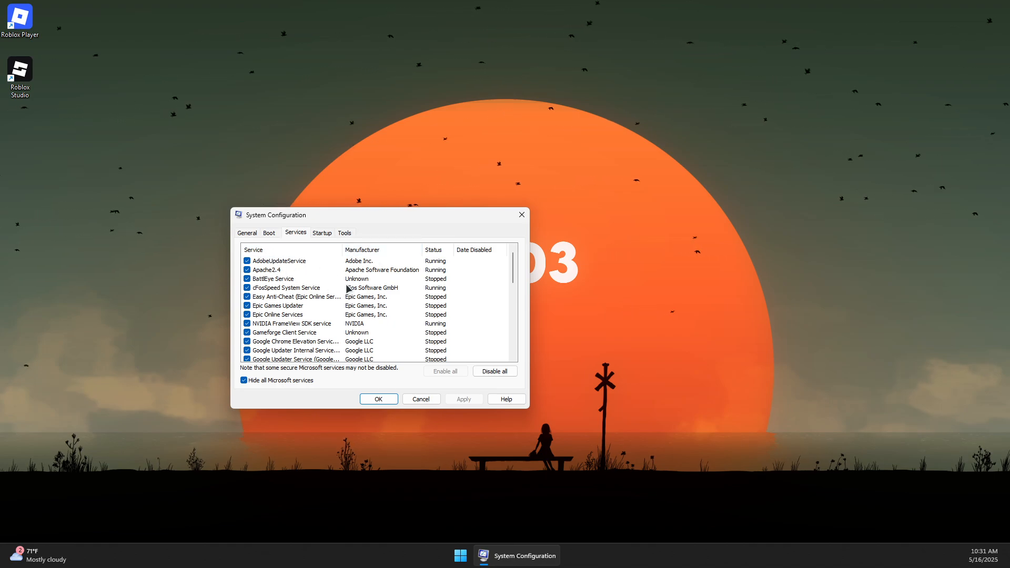
left_click_drag(513, 265, 519, 348)
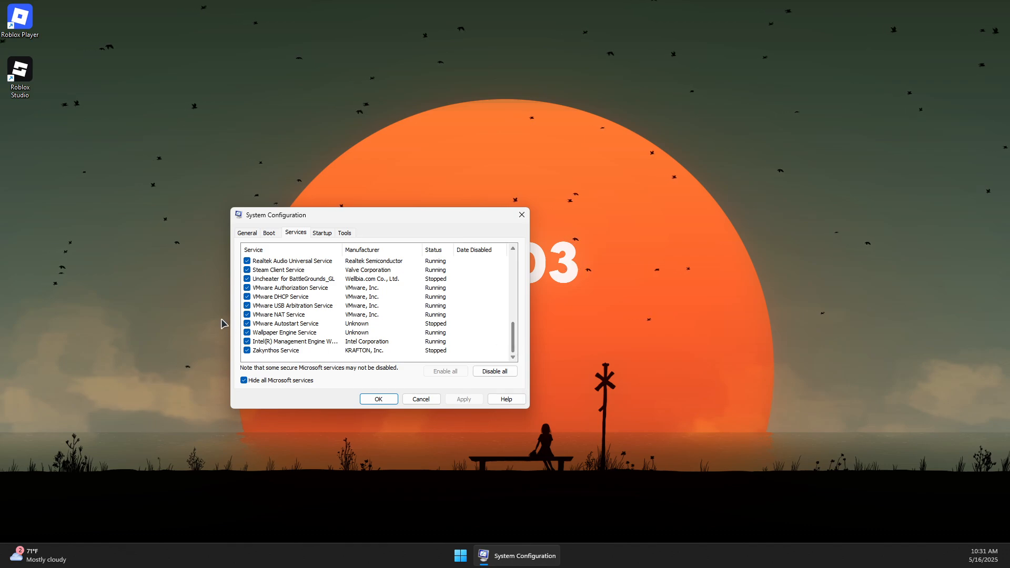
scroll(283, 313, "up", 2)
scroll(282, 314, "up", 1)
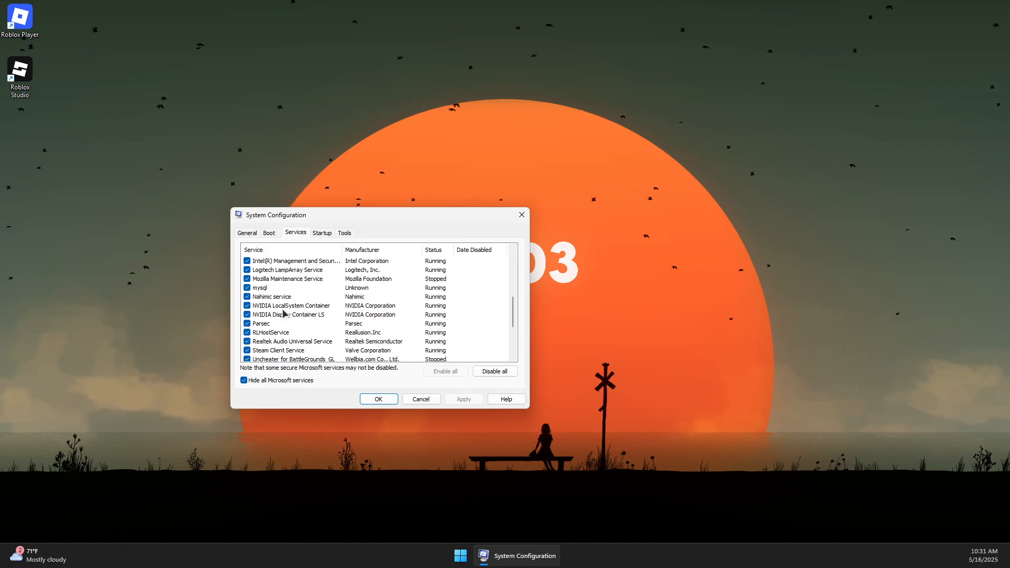
scroll(273, 305, "up", 1)
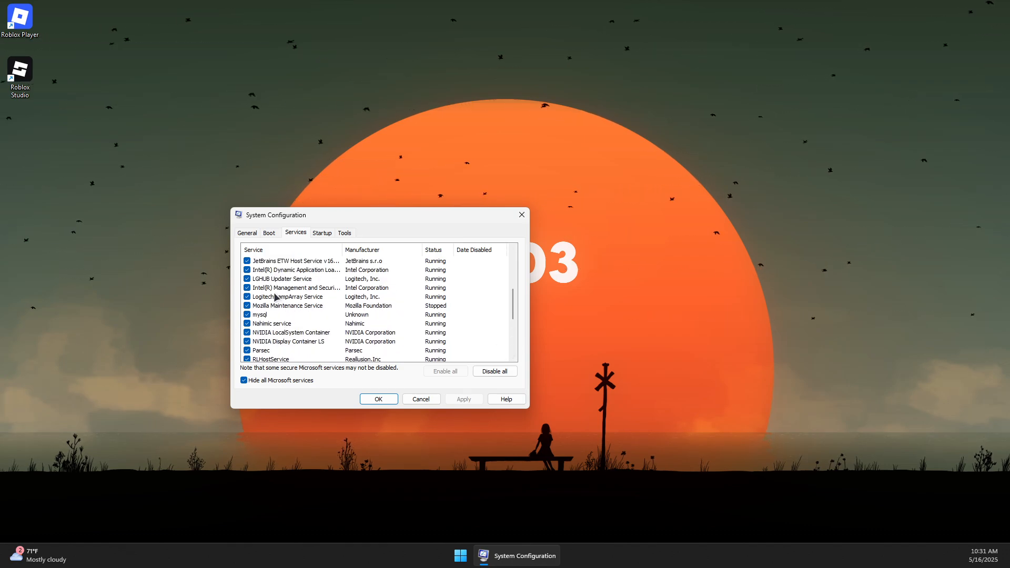
scroll(278, 305, "up", 1)
scroll(276, 286, "up", 1)
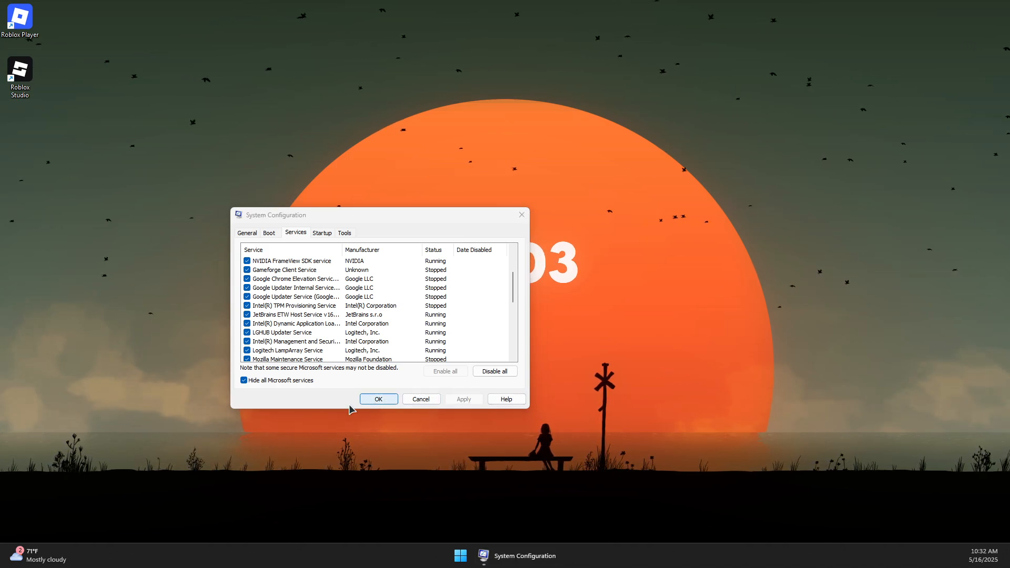
Open Task Manager's startup apps from System Configuration and close System Configuration
left_click(317, 234)
left_click(373, 266)
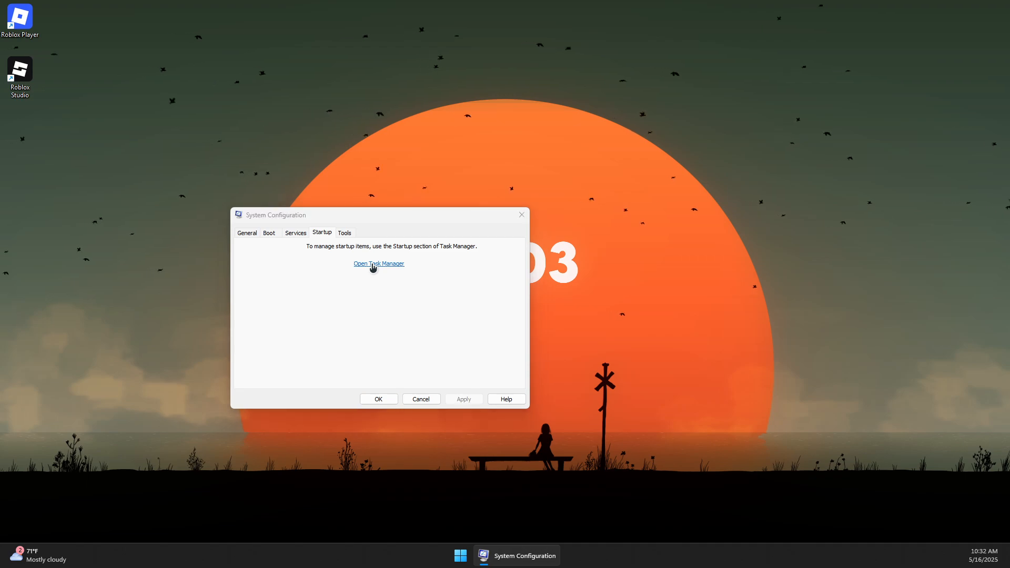
left_click_drag(237, 118, 466, 112)
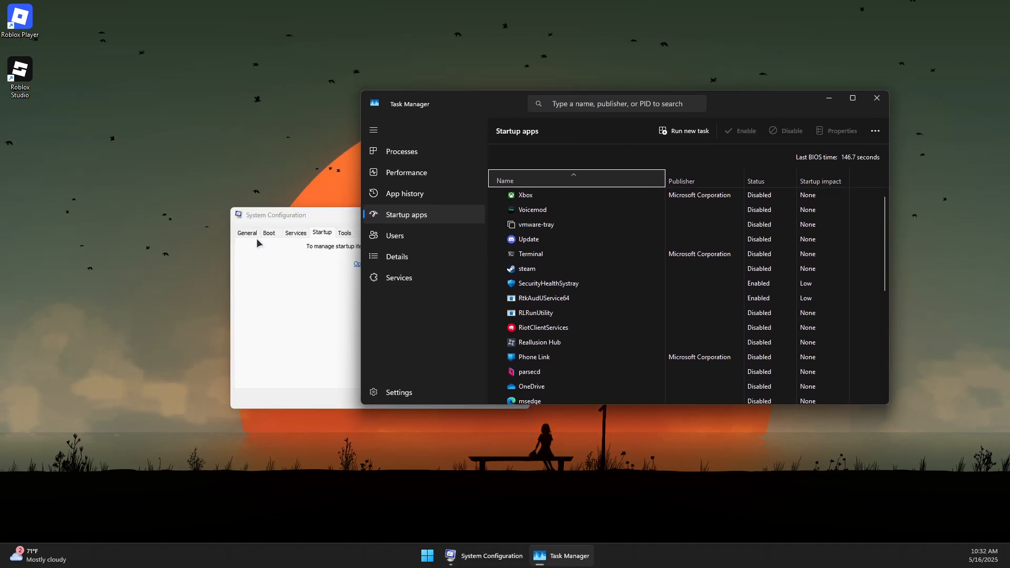
left_click_drag(305, 216, 188, 197)
right_click(636, 566)
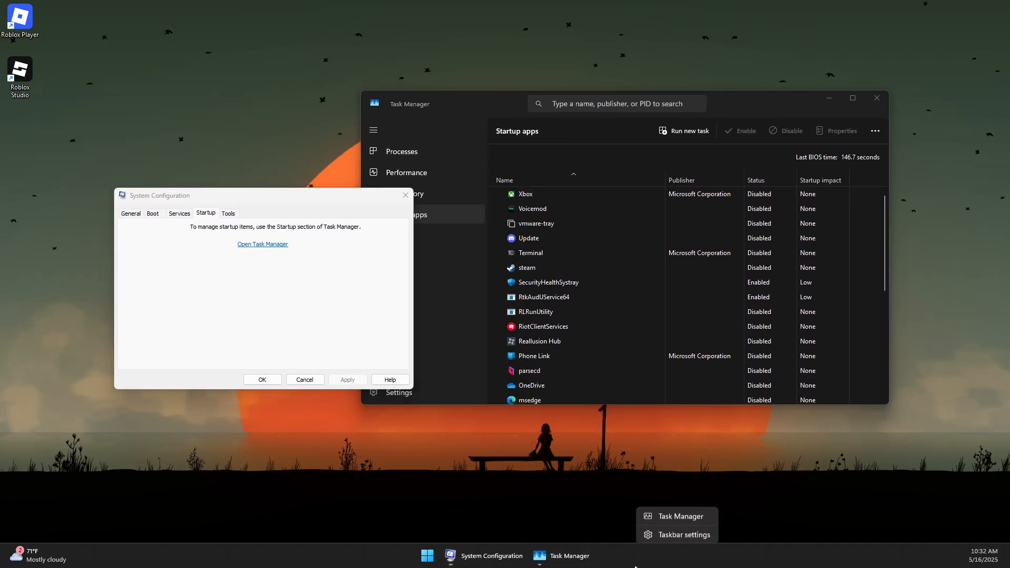
left_click(663, 520)
left_click(343, 200)
left_click(408, 197)
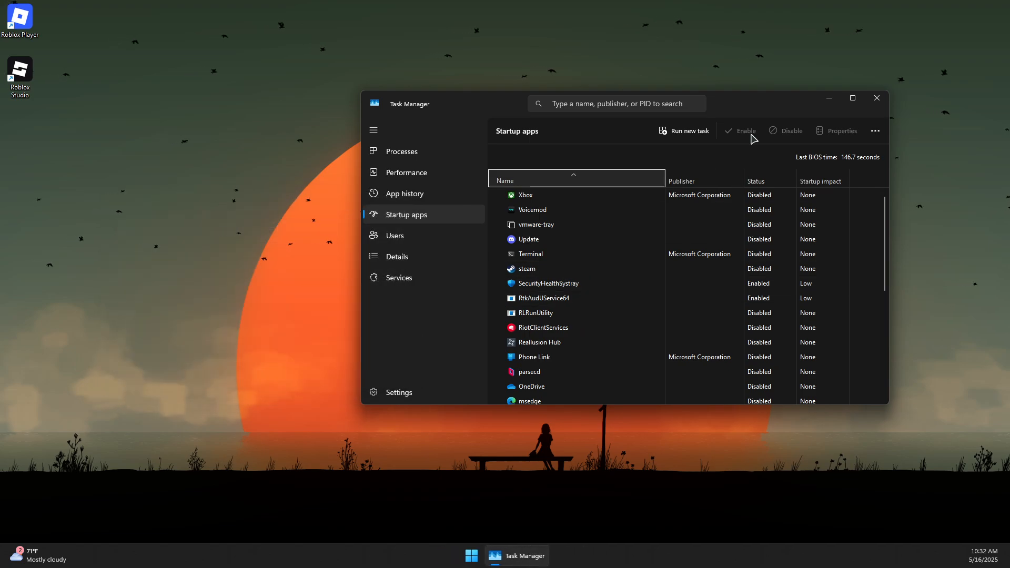
Maximize Task Manager and check the status of the startup apps from Xbox down to msedge
left_click_drag(782, 109, 667, 104)
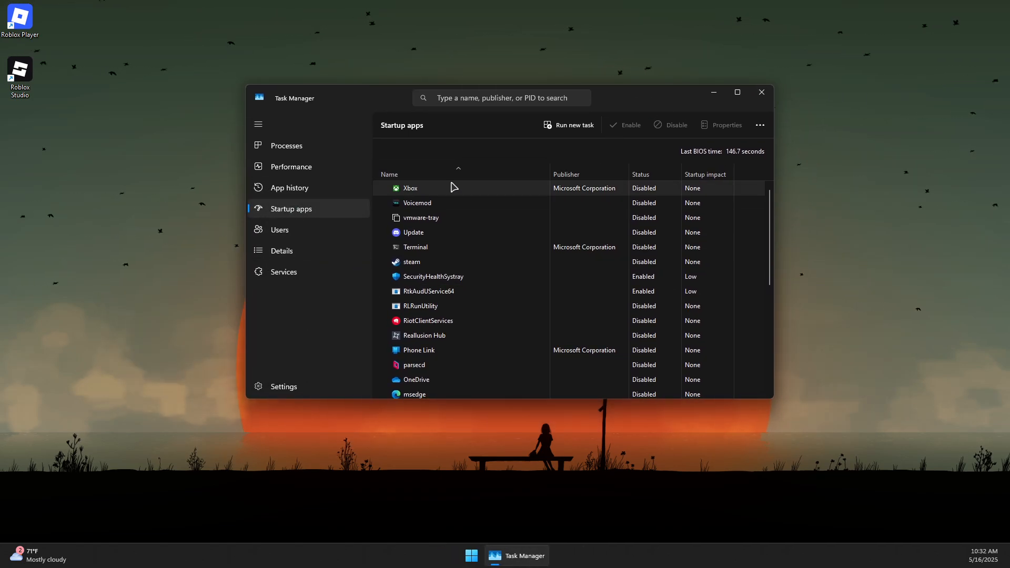
double_click(628, 100)
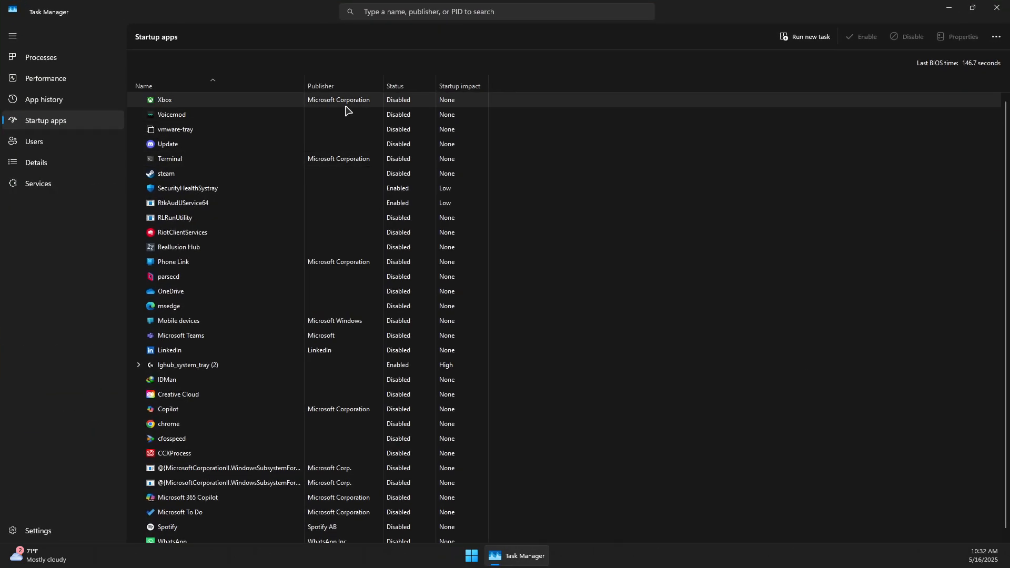
left_click(188, 101)
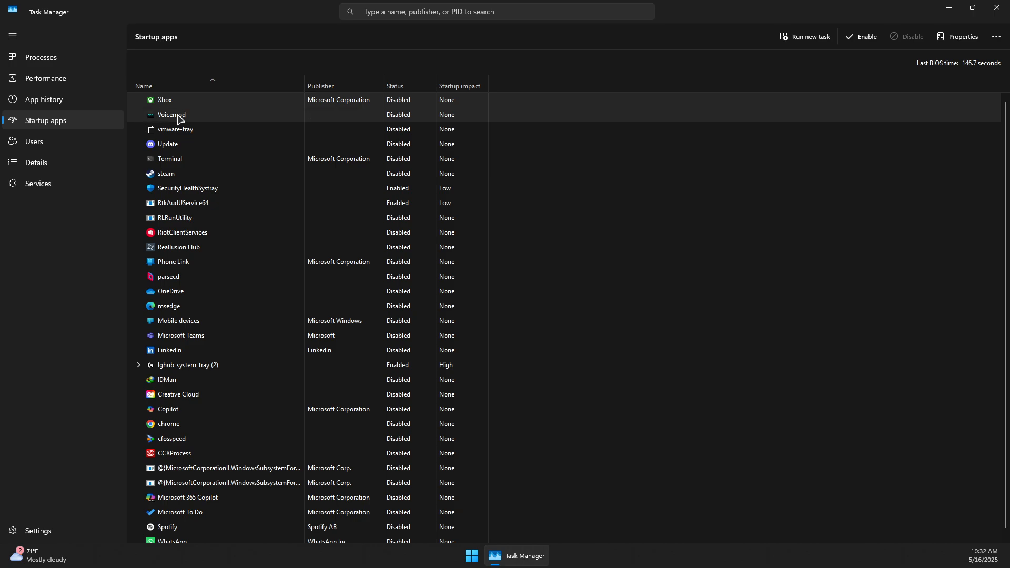
left_click(181, 120)
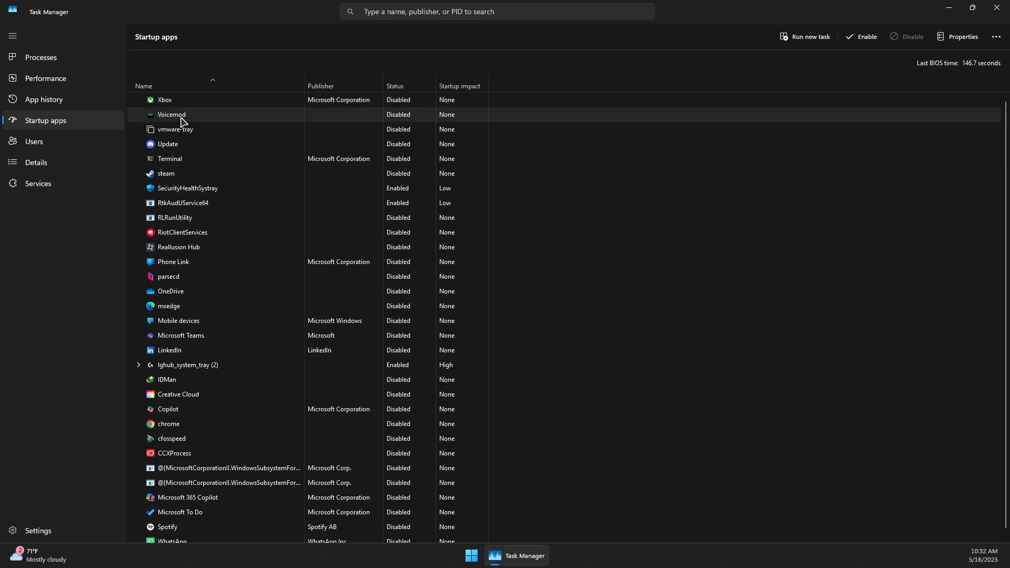
left_click(181, 129)
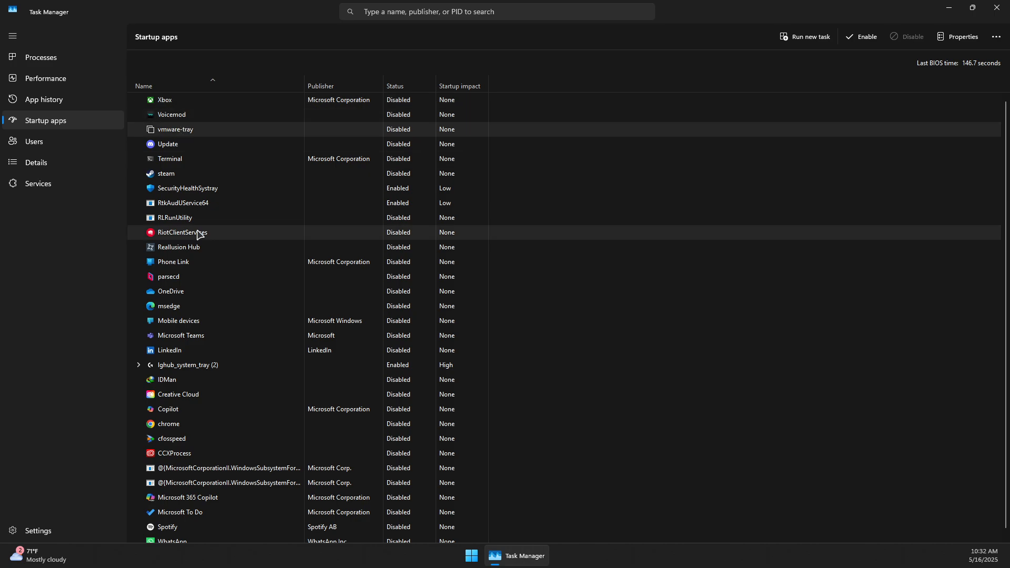
left_click(177, 236)
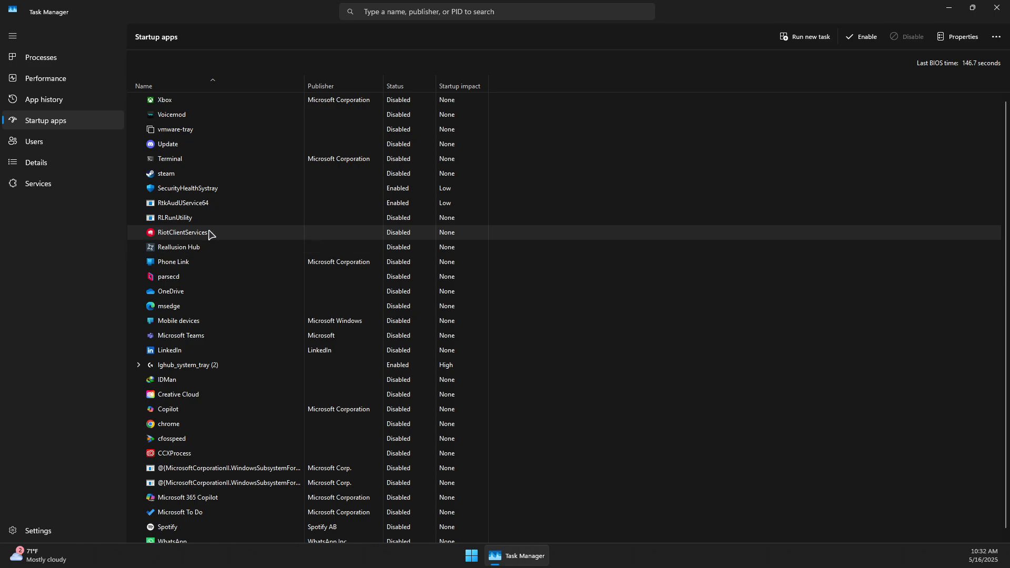
left_click(184, 216)
left_click(177, 191)
left_click(167, 276)
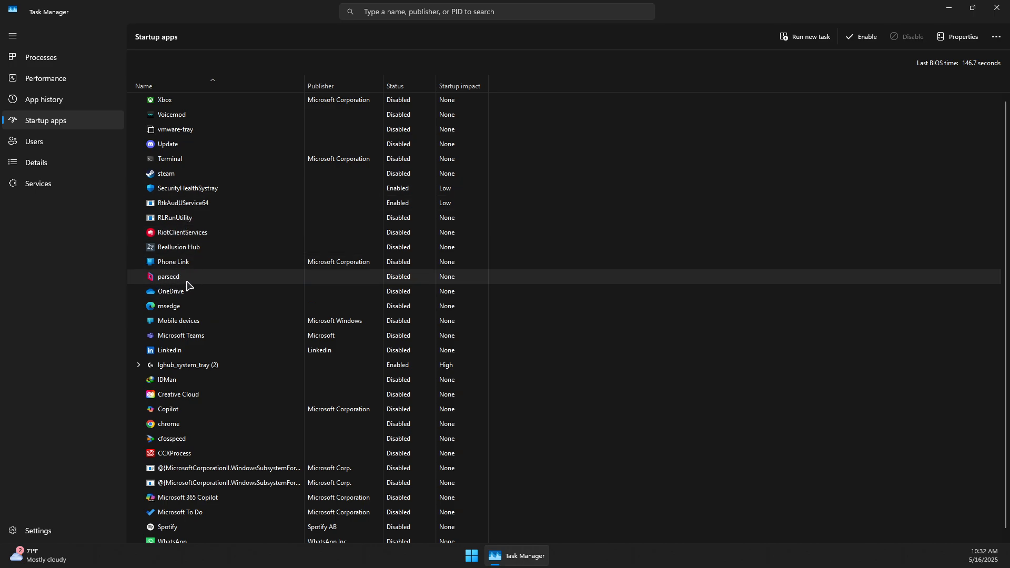
left_click(171, 293)
left_click(175, 309)
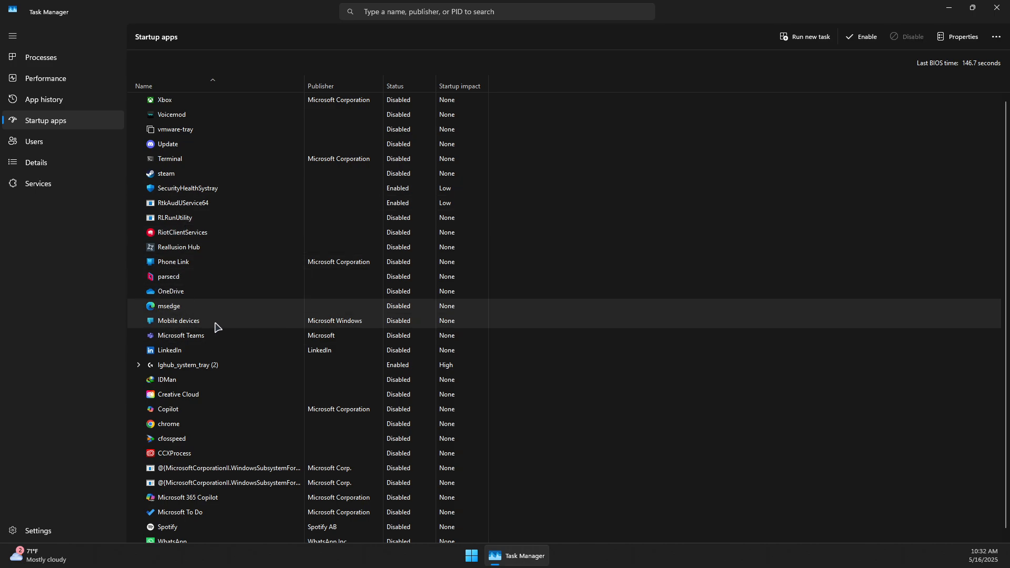
Check the status of the remaining startup apps, including IDMan, Copilot and WhatsApp
scroll(214, 324, "down", 1)
left_click(174, 377)
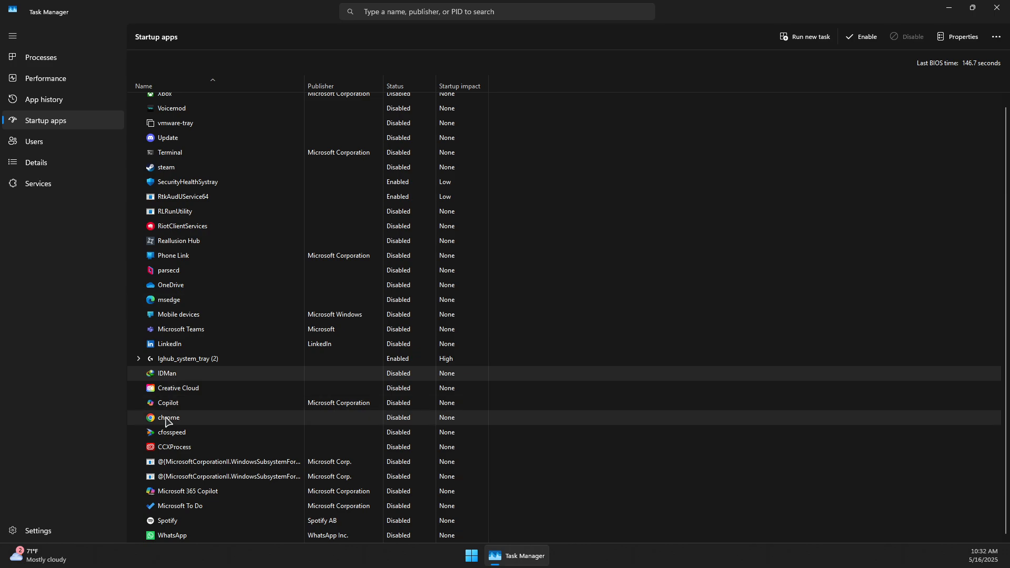
left_click(168, 405)
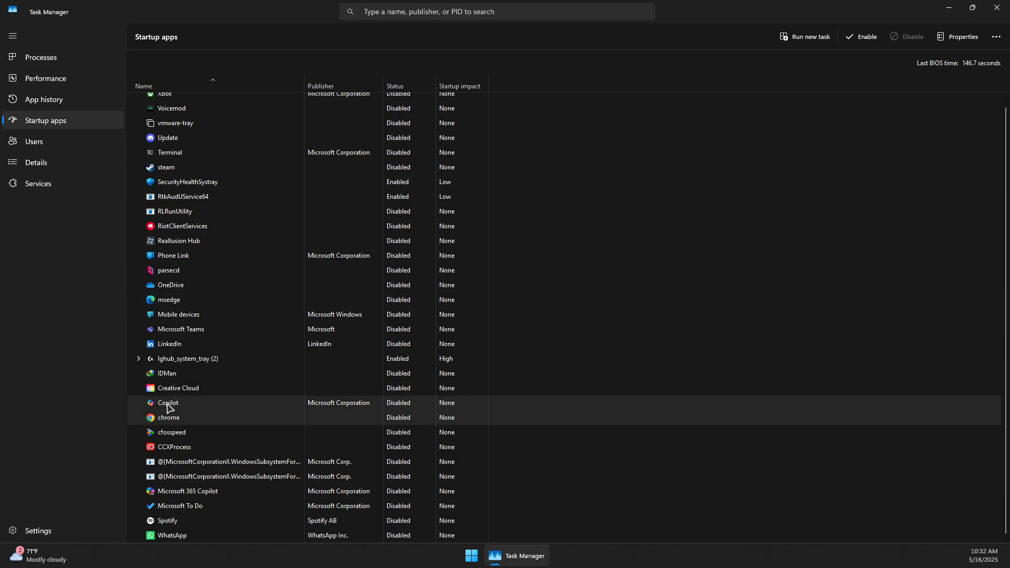
left_click(179, 377)
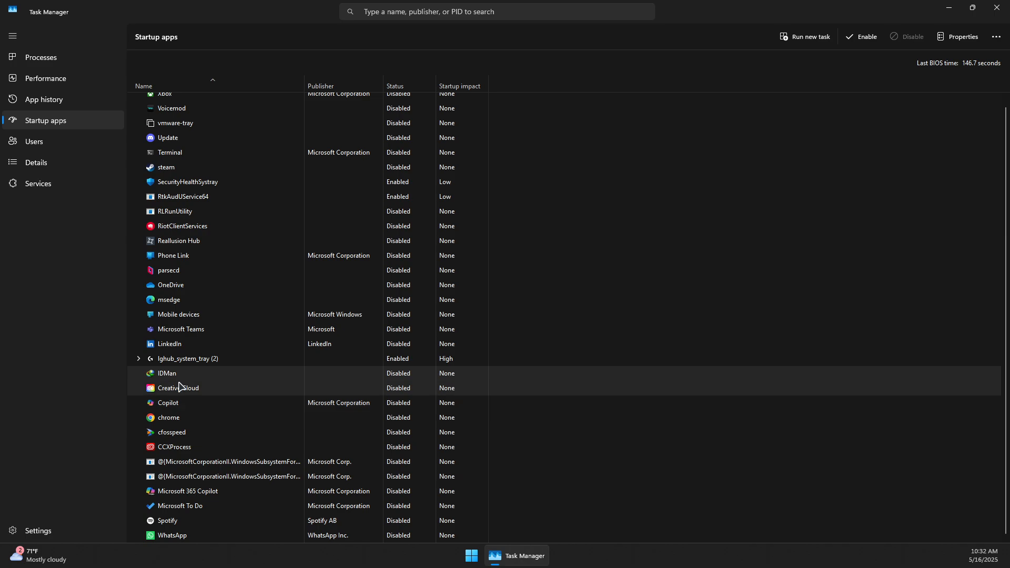
left_click(194, 535)
scroll(402, 197, "up", 1)
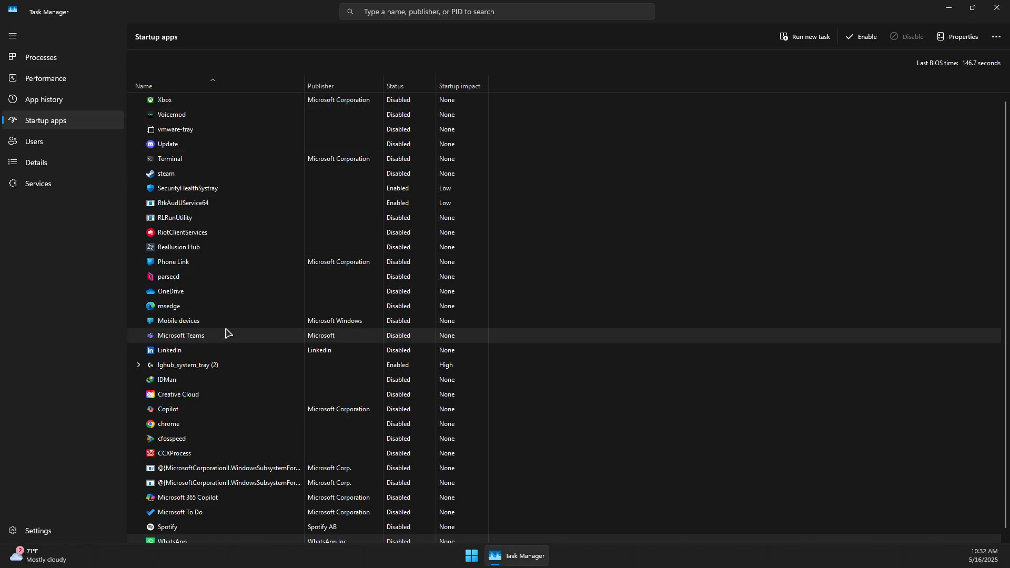
Recheck the status of the startup apps, including Microsoft 365 Copilot, Copilot and Microsoft To Do, and close Task Manager
left_click(192, 498)
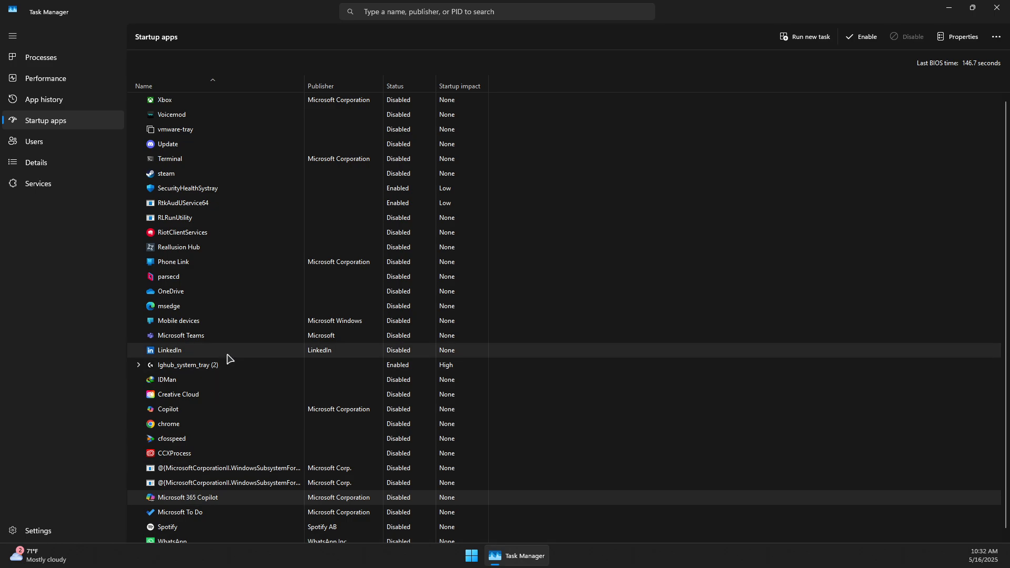
left_click(201, 410)
scroll(204, 447, "down", 1)
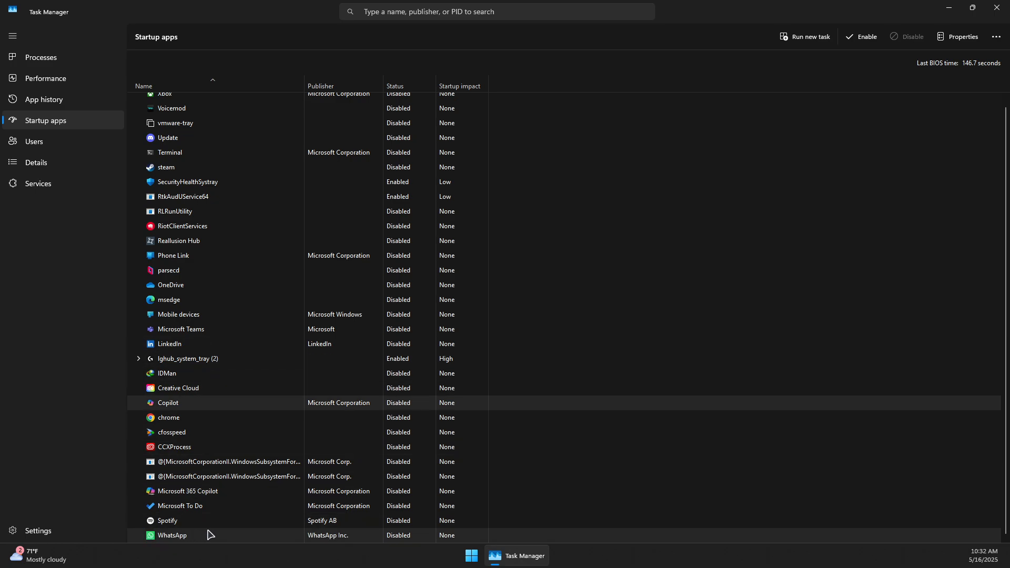
left_click(176, 506)
scroll(238, 394, "up", 1)
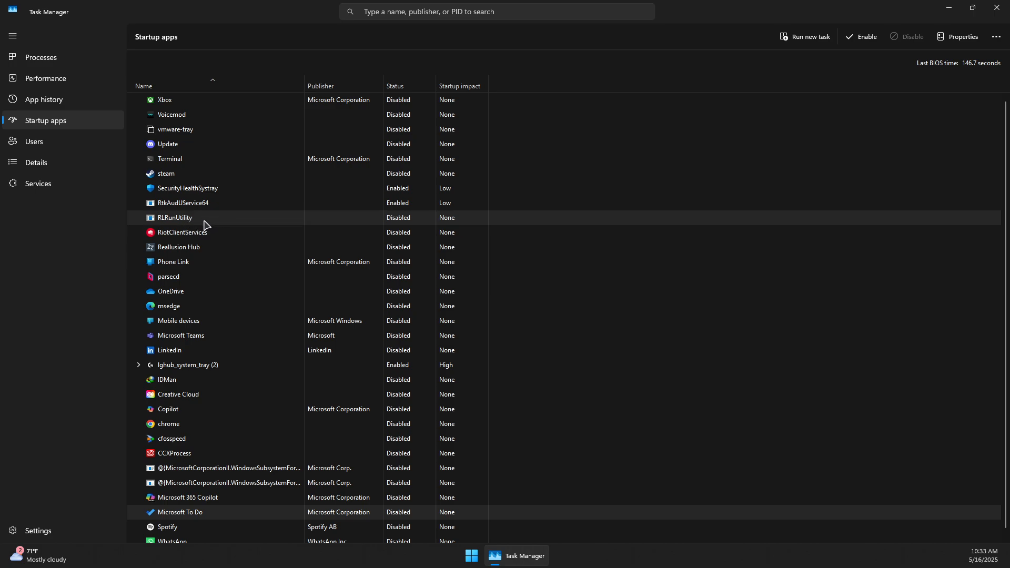
scroll(373, 479, "down", 1)
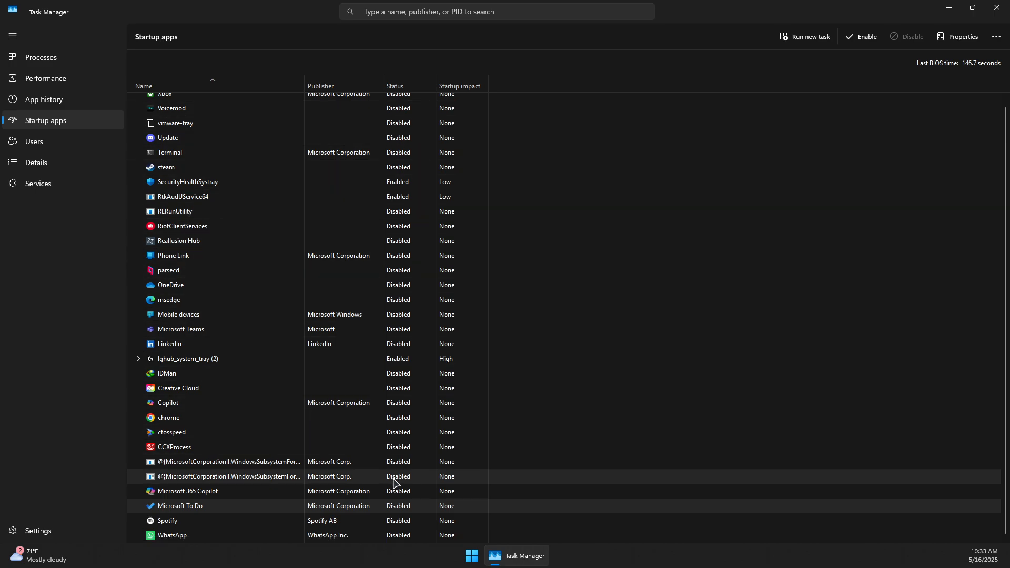
scroll(393, 482, "up", 1)
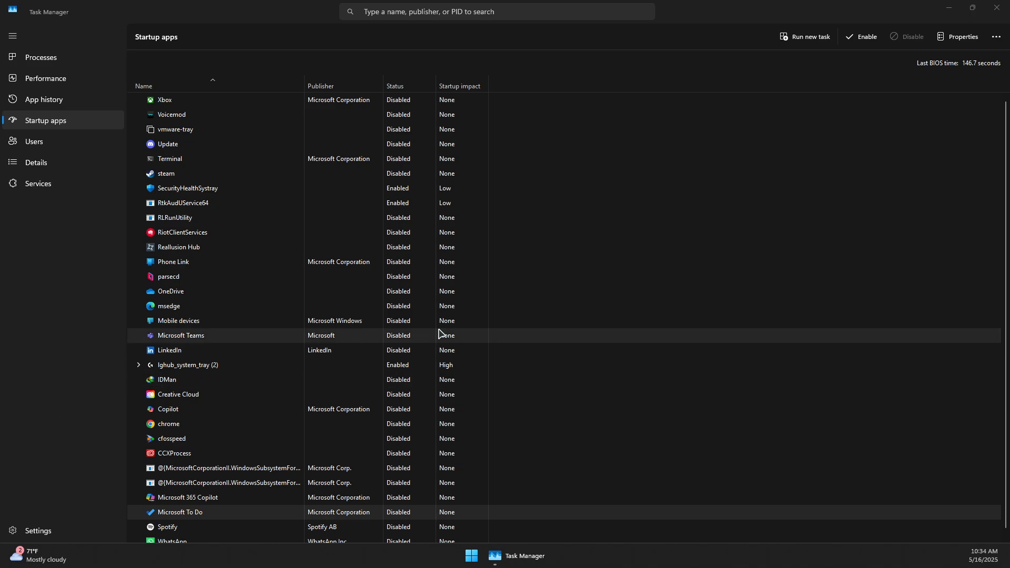
left_click(1006, 6)
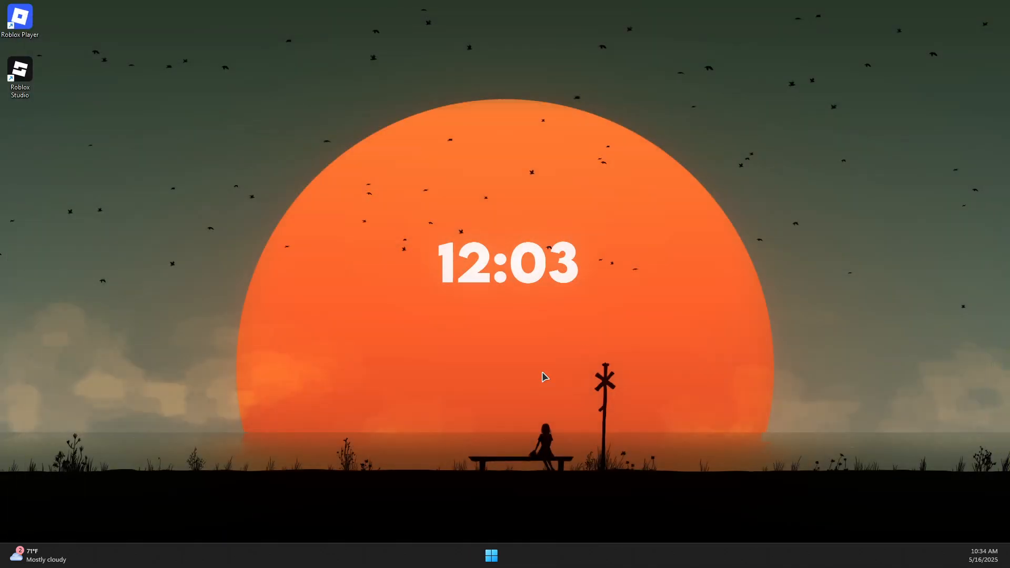
Open the Windows Settings and go to the cleanup recommendations in the system's storage settings
right_click(504, 553)
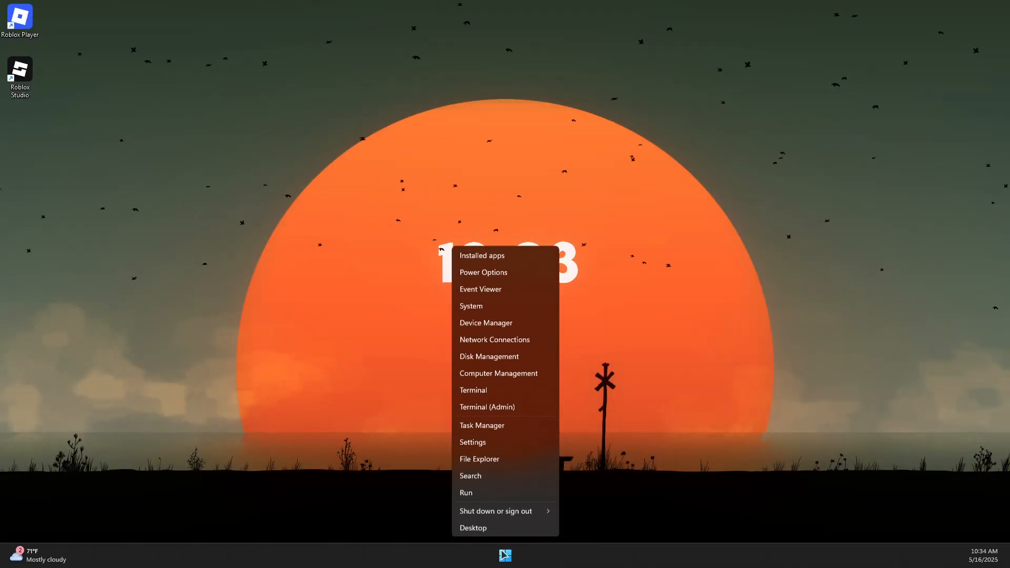
left_click(478, 442)
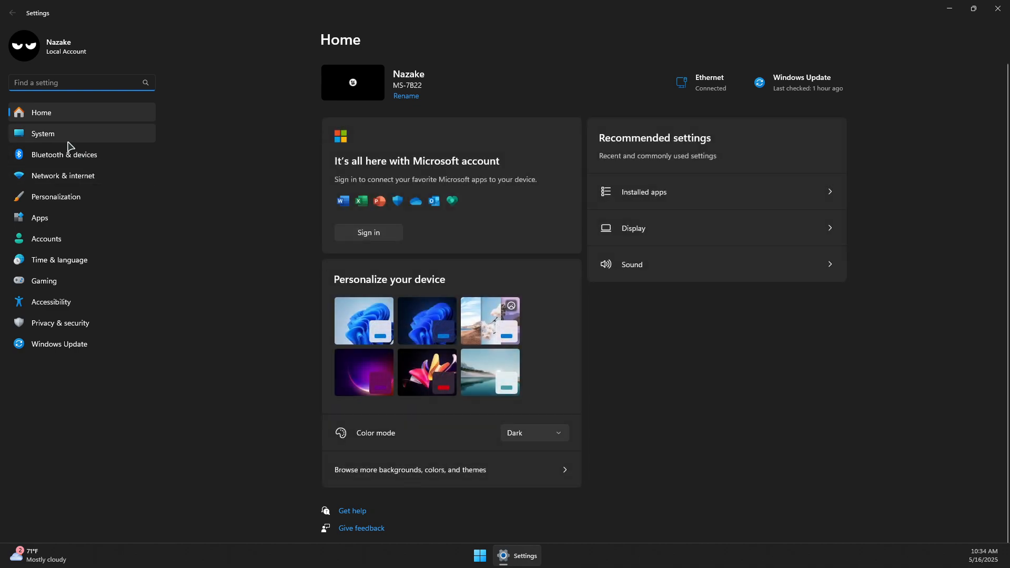
left_click(71, 134)
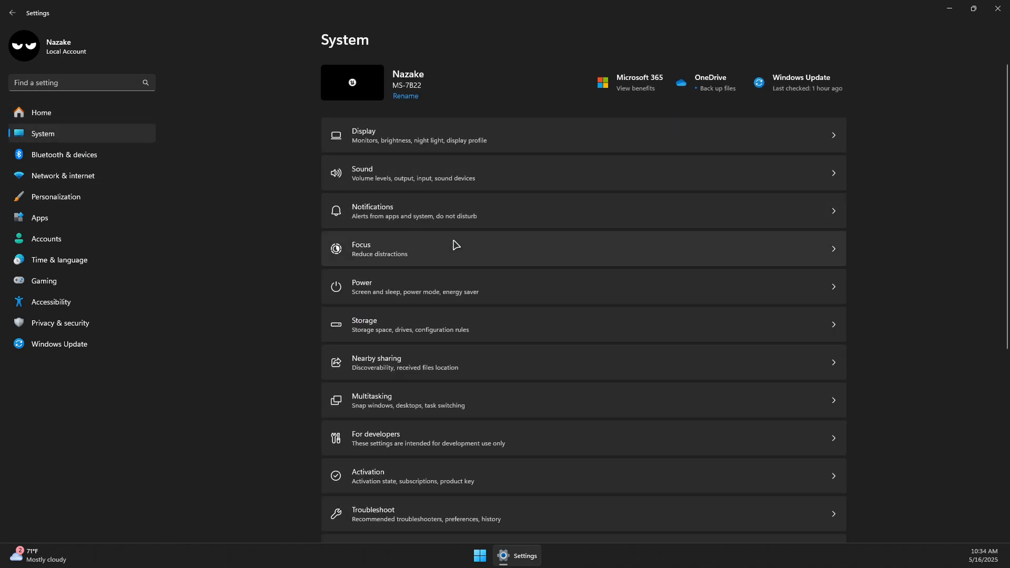
scroll(455, 250, "down", 2)
left_click(358, 256)
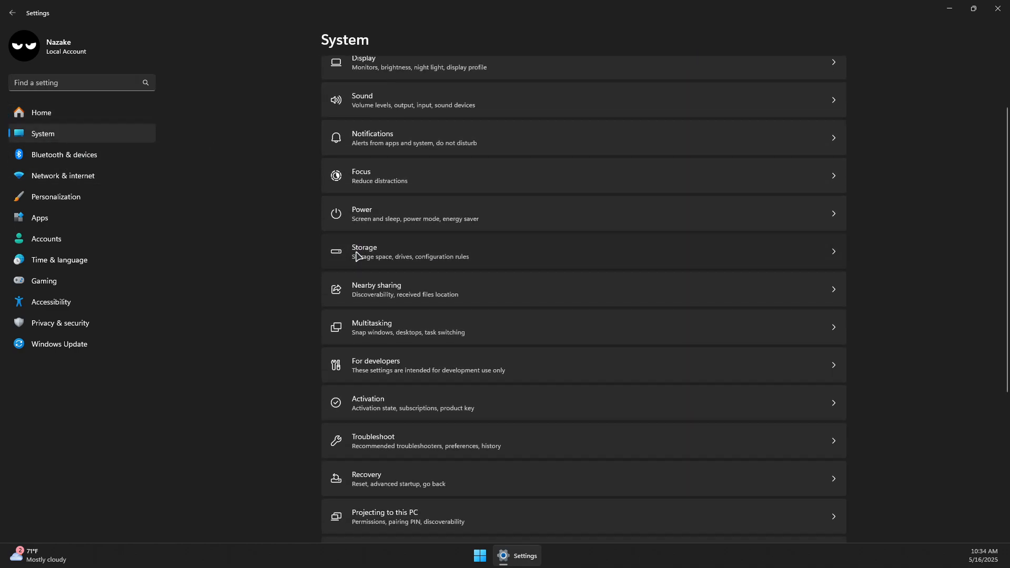
scroll(392, 337, "down", 1)
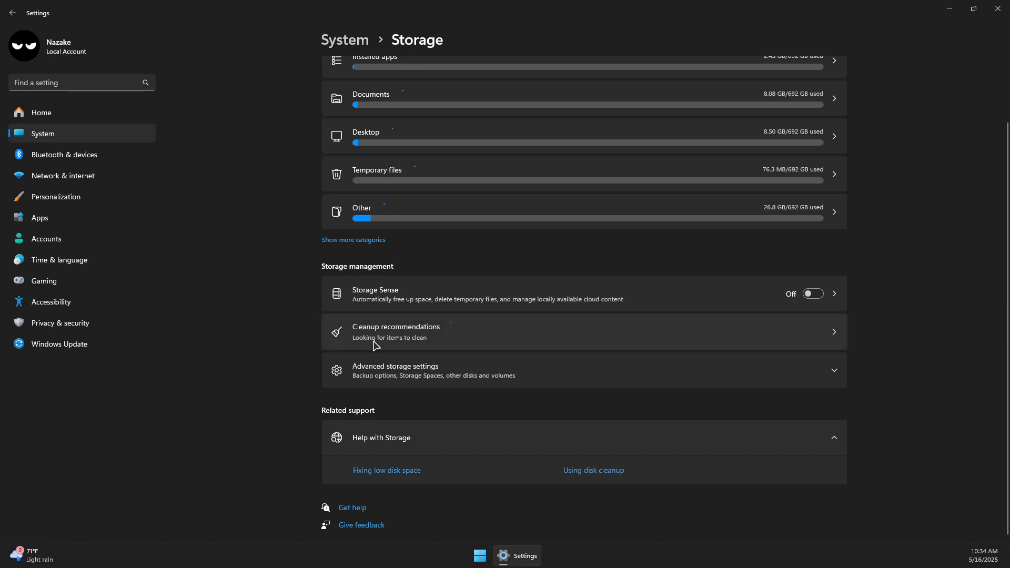
left_click(401, 333)
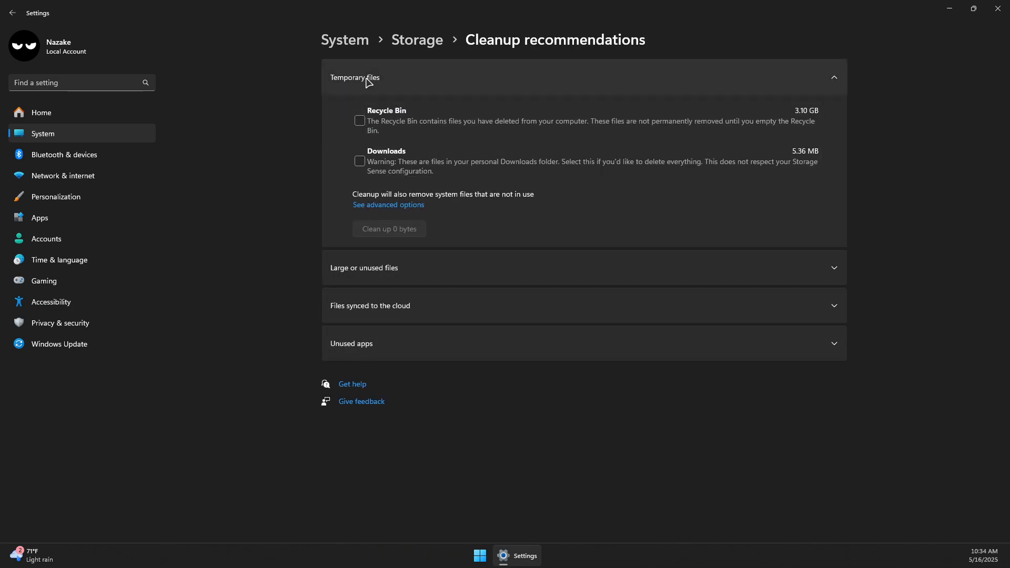
Clean up the Recycle Bin and Downloads temporary files, confirm the permanent deletion, and minimize Settings
left_click(360, 122)
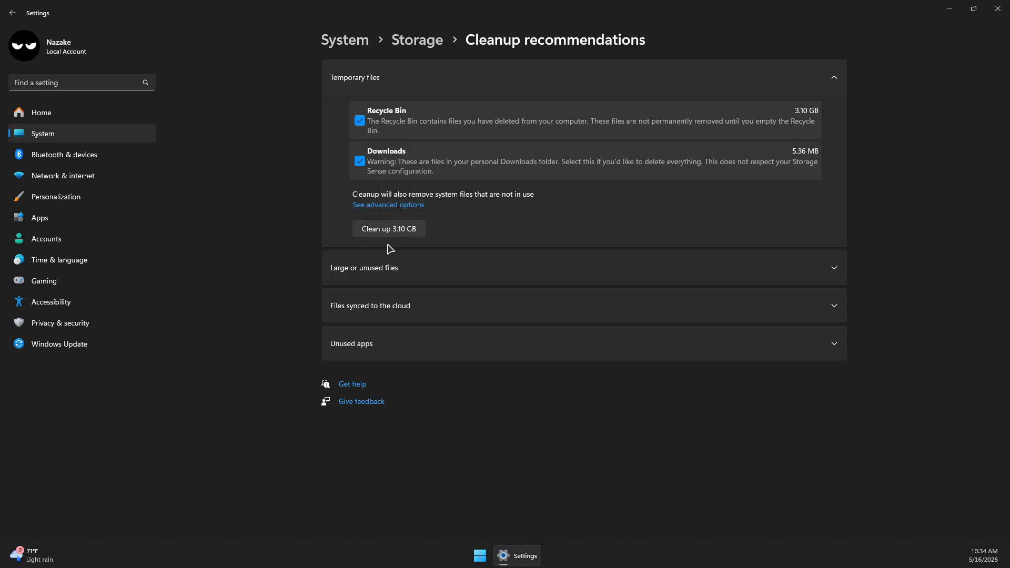
left_click(379, 229)
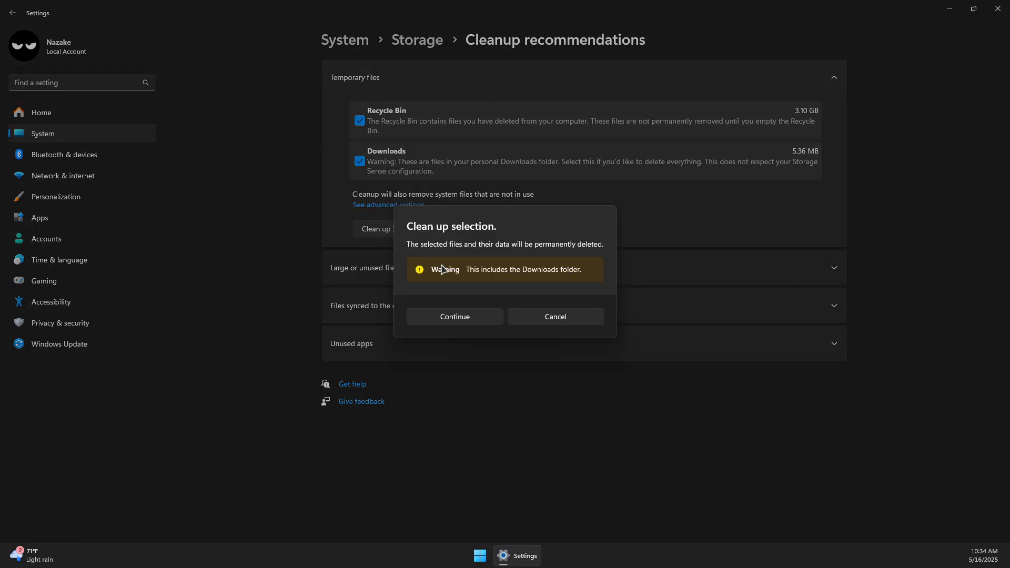
left_click(451, 319)
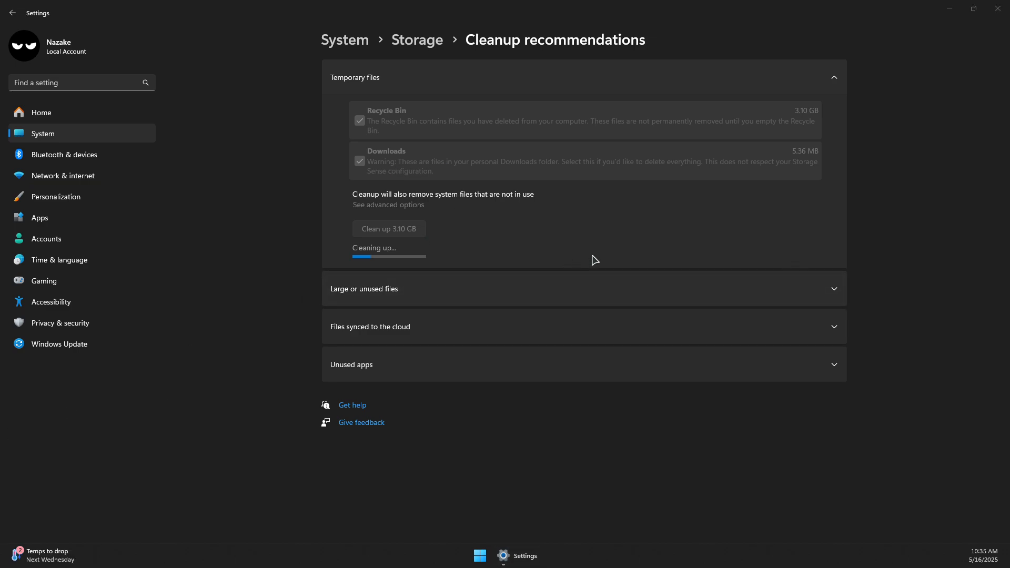
left_click(949, 10)
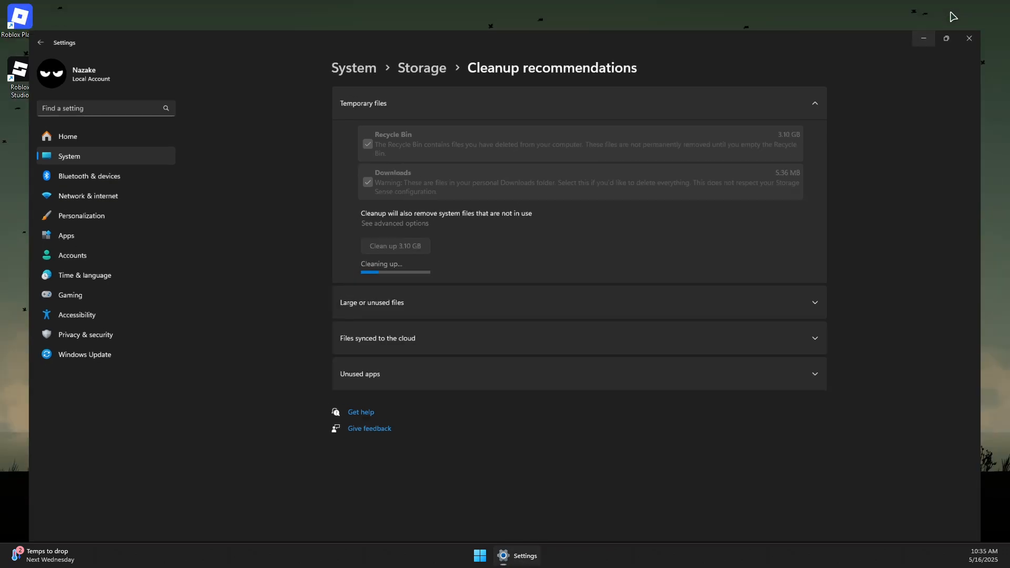
Run sysdm.cpl and open the Performance Options from the advanced system properties, placing the dialog beside System Properties
right_click(479, 555)
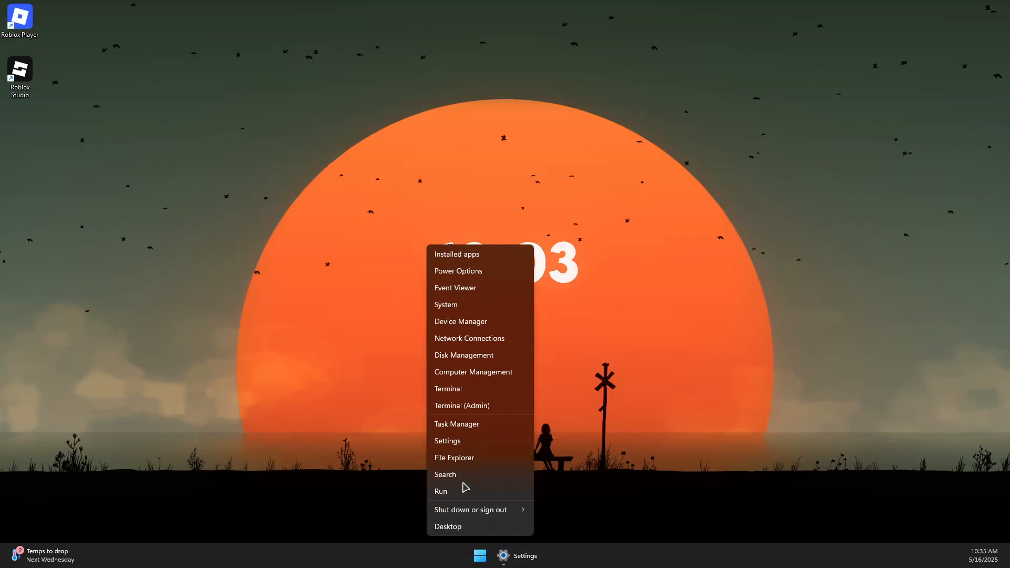
left_click(441, 492)
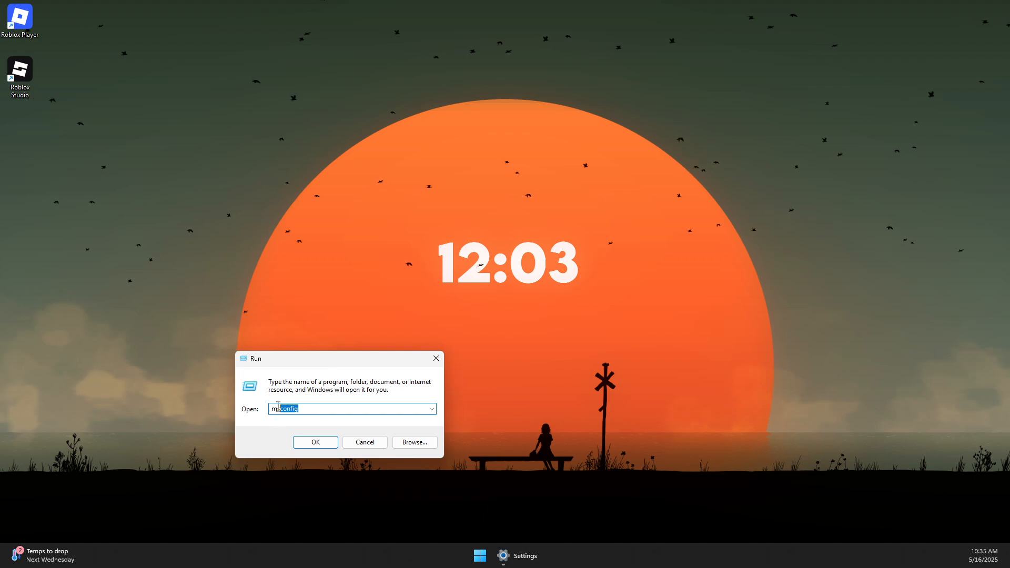
type("sysdm.cpl")
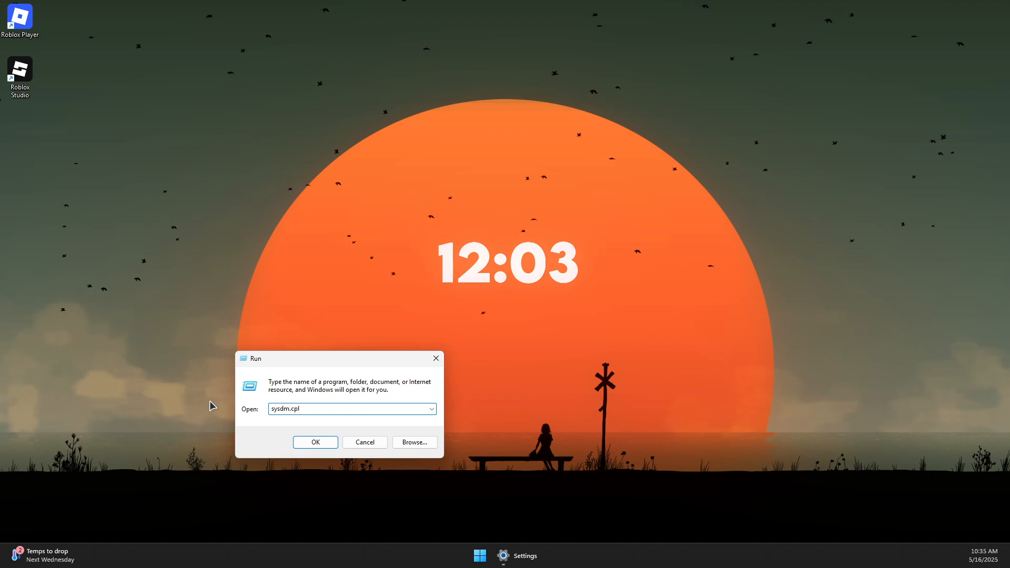
key("Return")
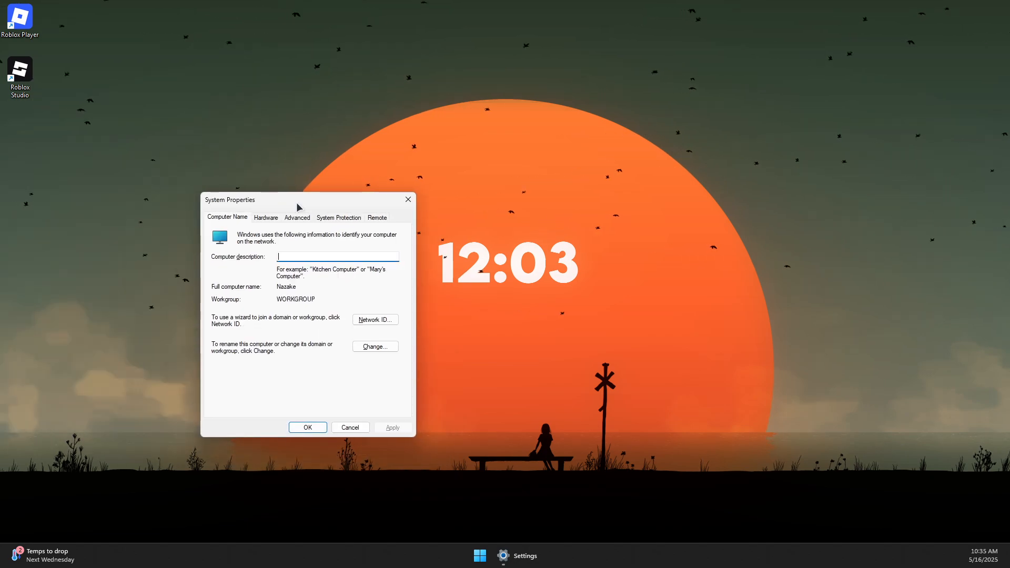
left_click_drag(291, 200, 254, 184)
left_click(263, 205)
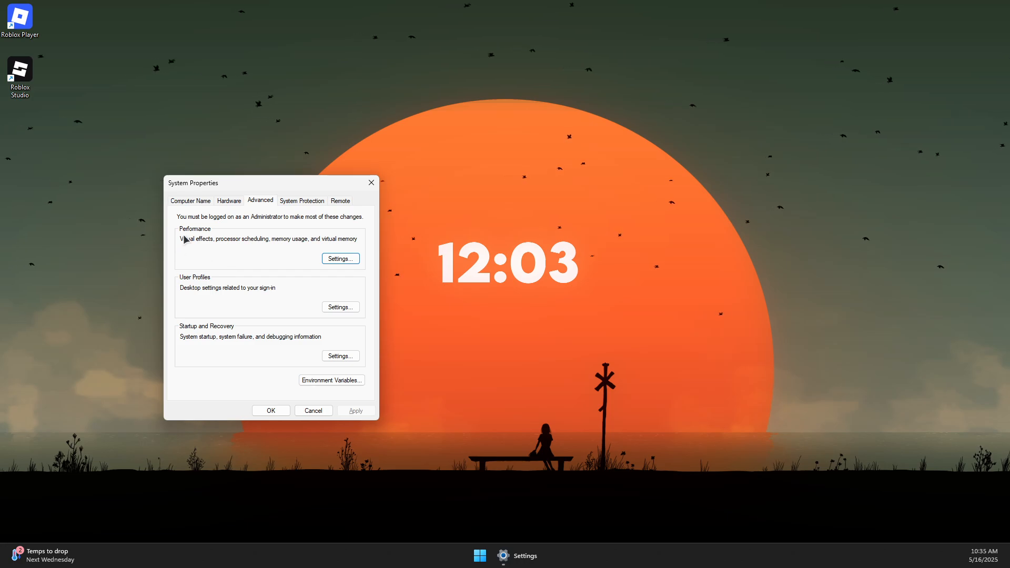
left_click(340, 258)
left_click_drag(234, 228, 417, 187)
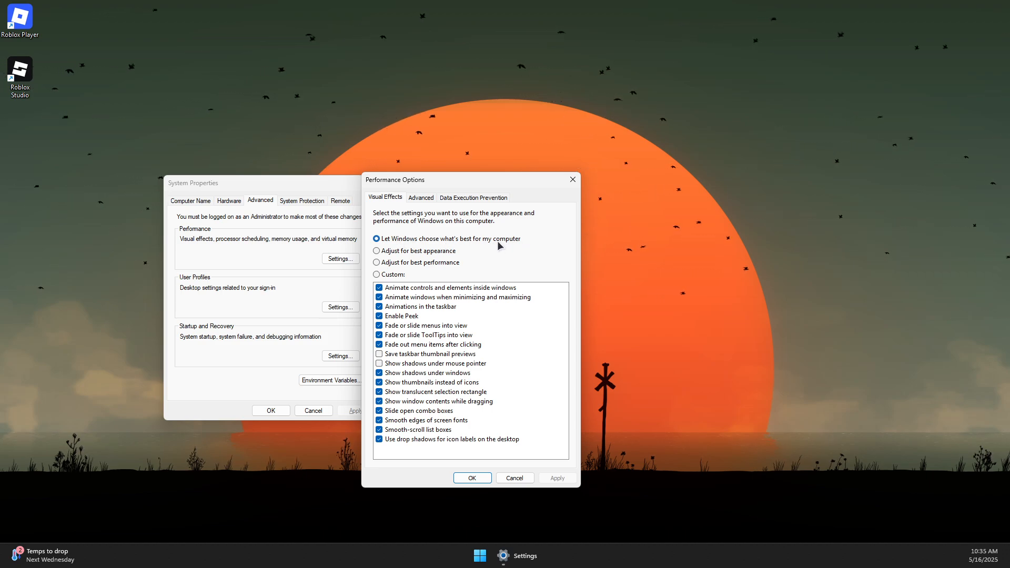
Try adjusting visual effects for best performance, return to letting Windows choose what's best, and close both dialogs
left_click(402, 262)
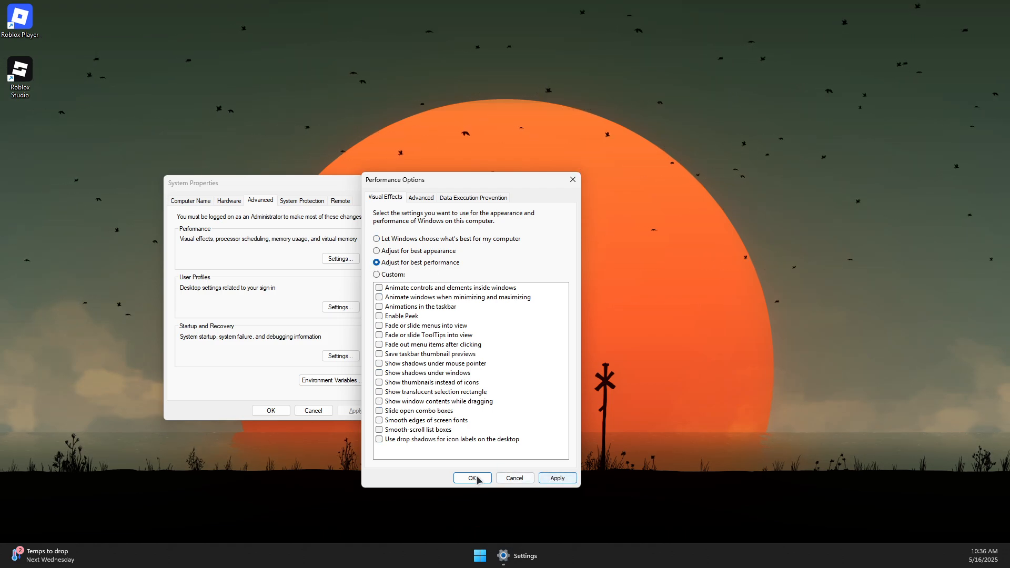
left_click(402, 239)
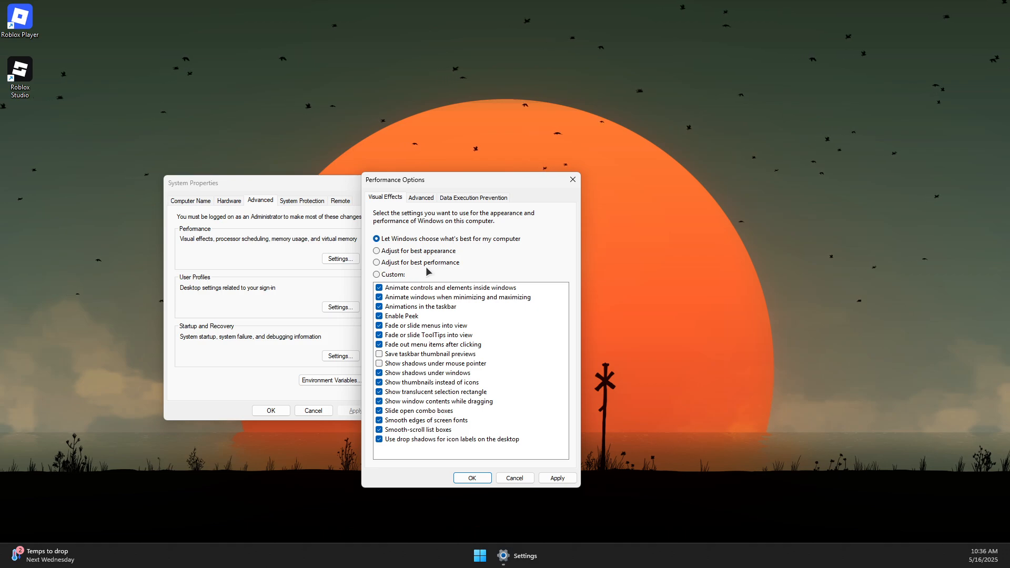
left_click_drag(377, 185, 480, 179)
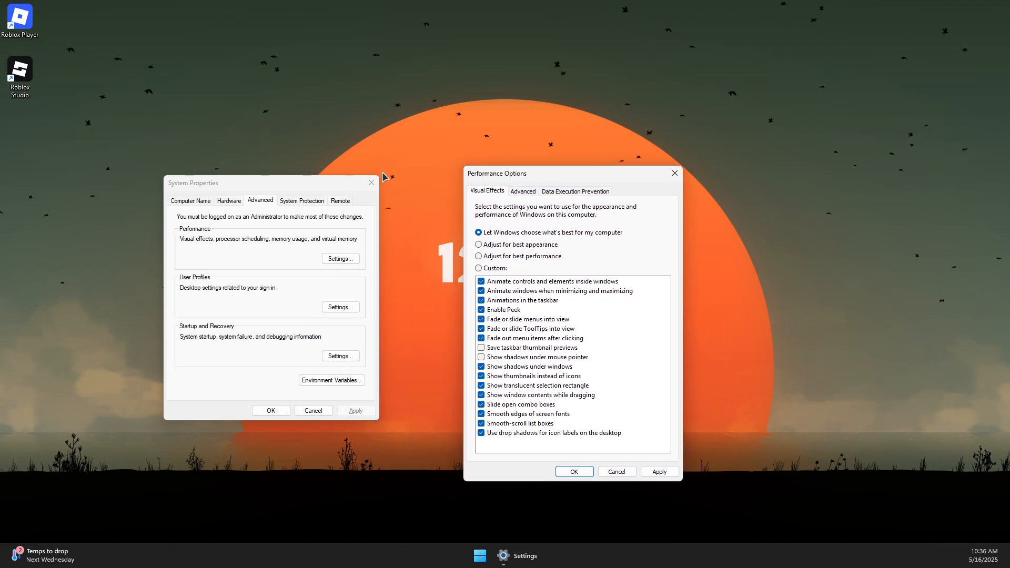
left_click(674, 173)
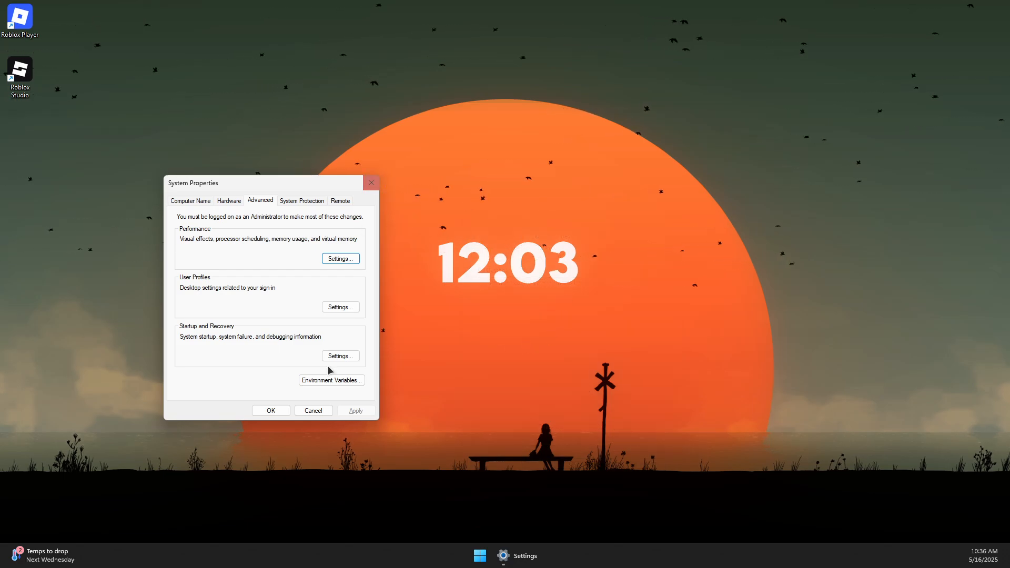
left_click(265, 411)
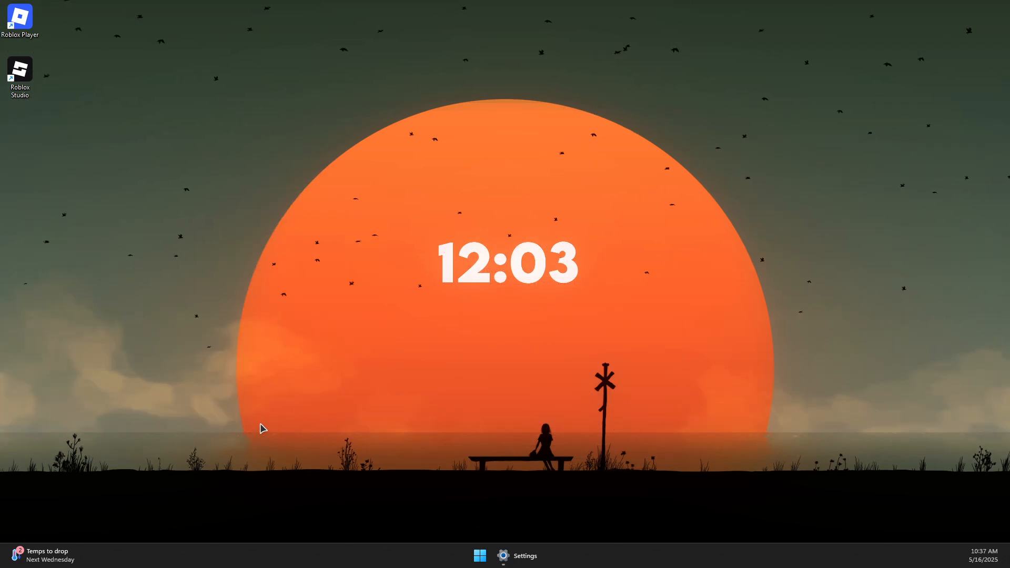